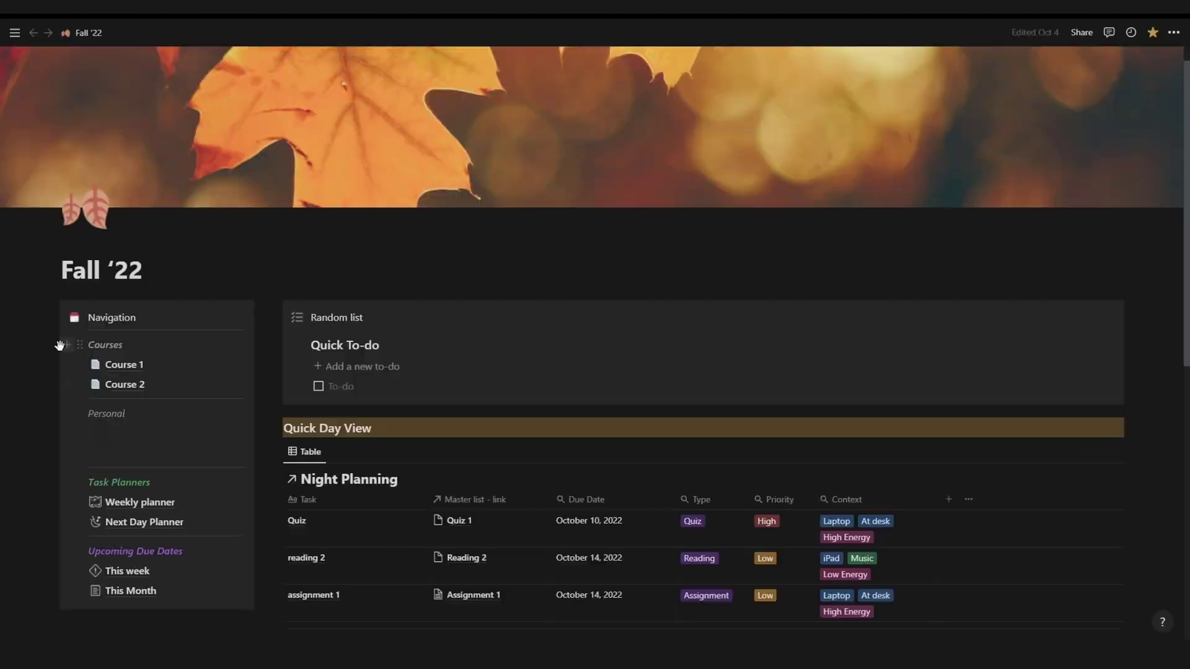
# Try to add a link-to-page block under the Personal heading in the Navigation callout.
pyautogui.click(132, 372)
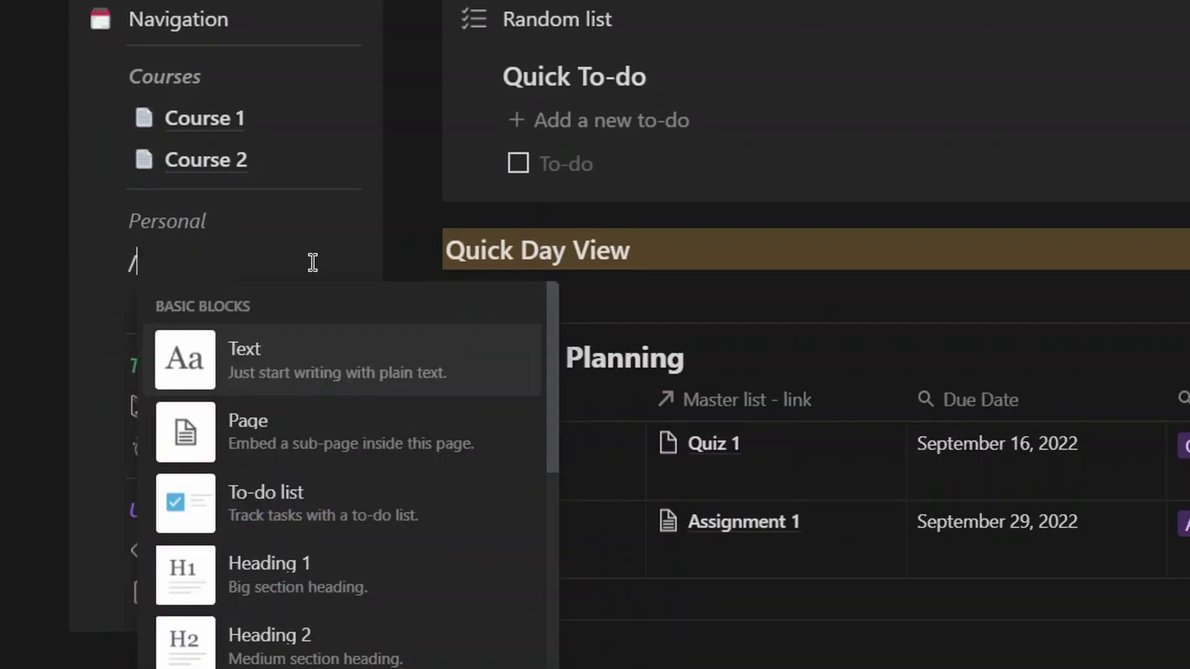
pyautogui.write('link')
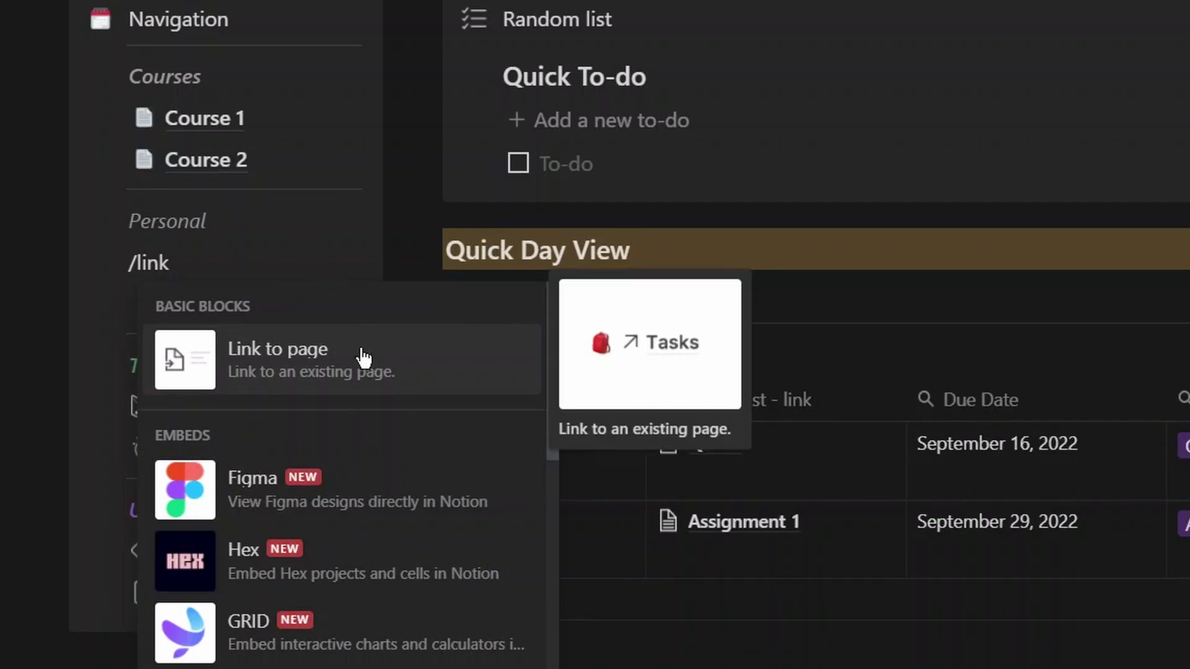
pyautogui.click(351, 377)
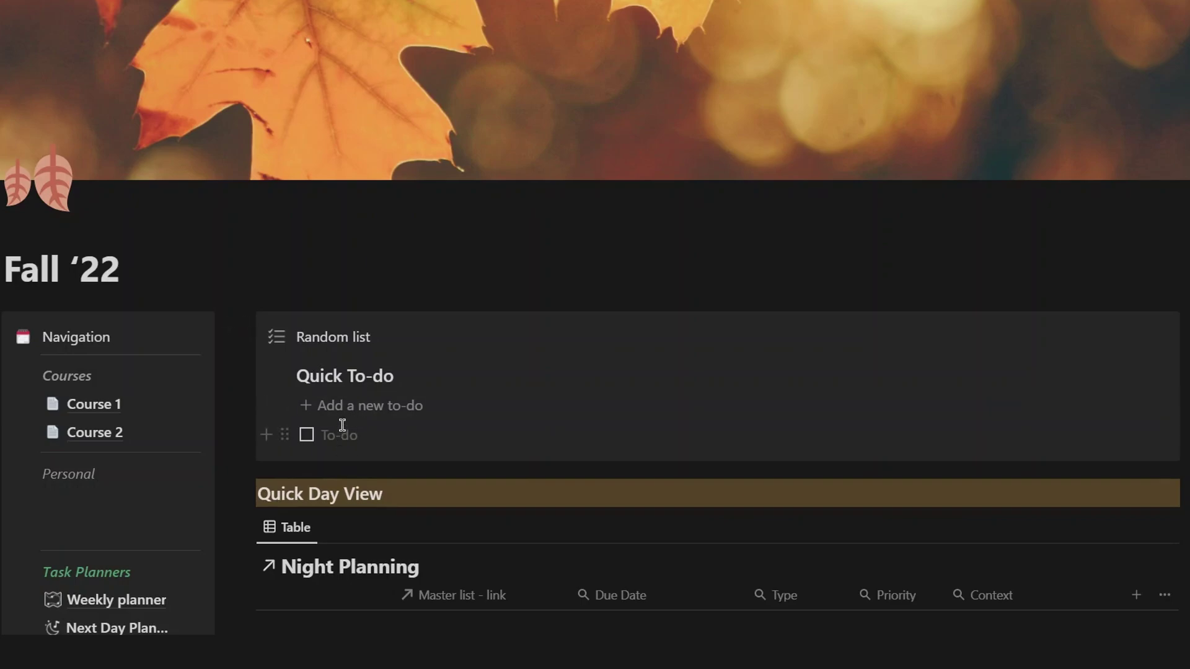
# Examine the Night Planning table and the category, type and status options in the Master List under All Tasks.
pyautogui.scroll(-6, 342, 425)
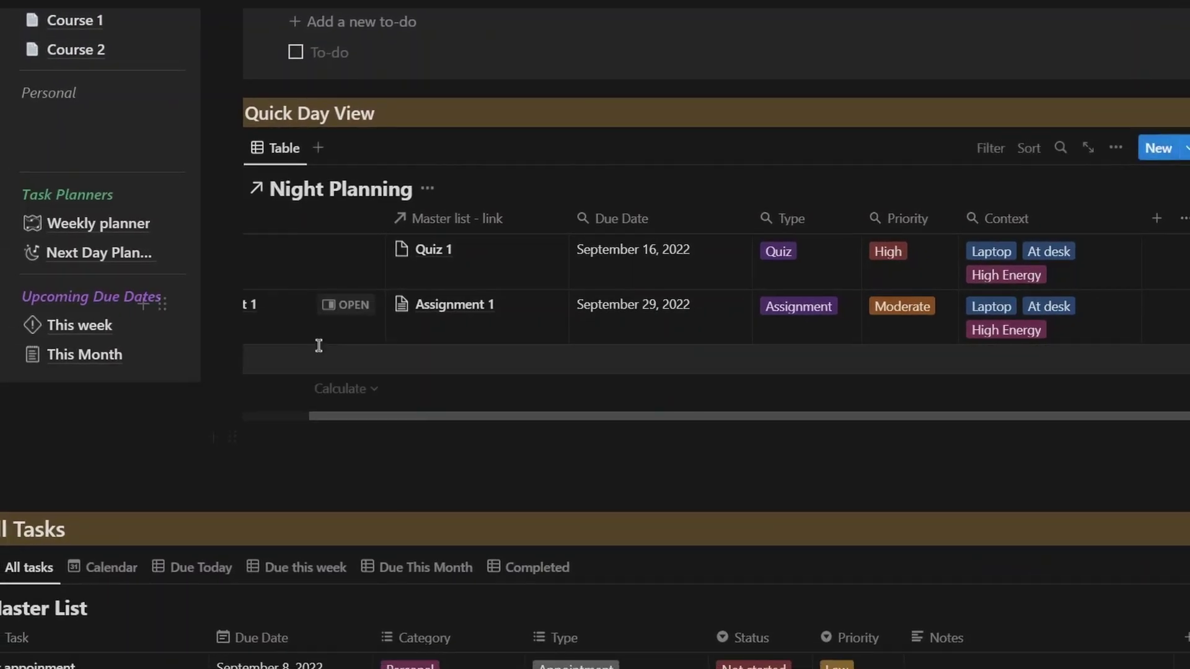
pyautogui.scroll(-6, 318, 345)
pyautogui.scroll(4, 204, 186)
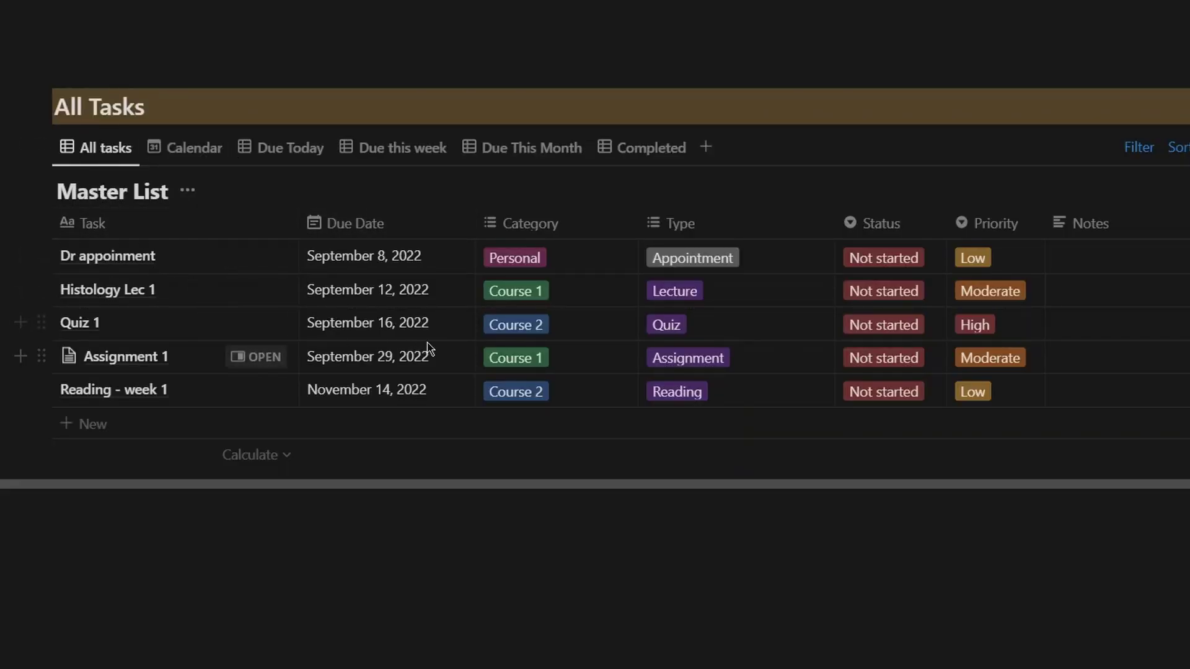
pyautogui.click(549, 260)
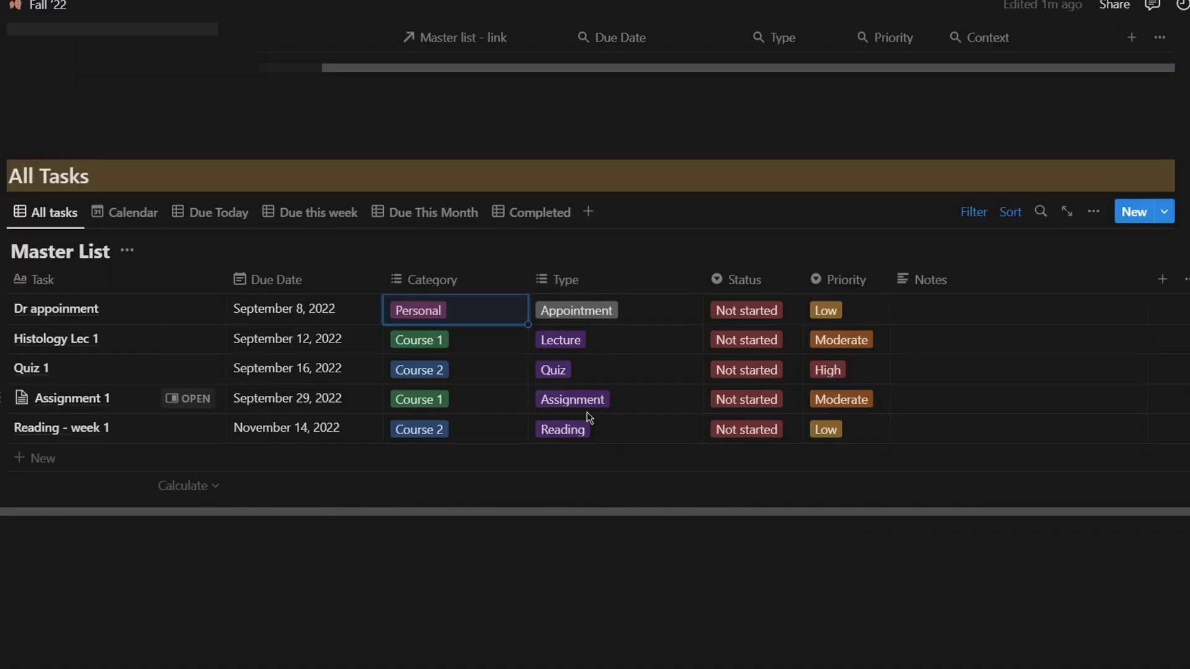
pyautogui.scroll(-1, 586, 414)
pyautogui.click(625, 334)
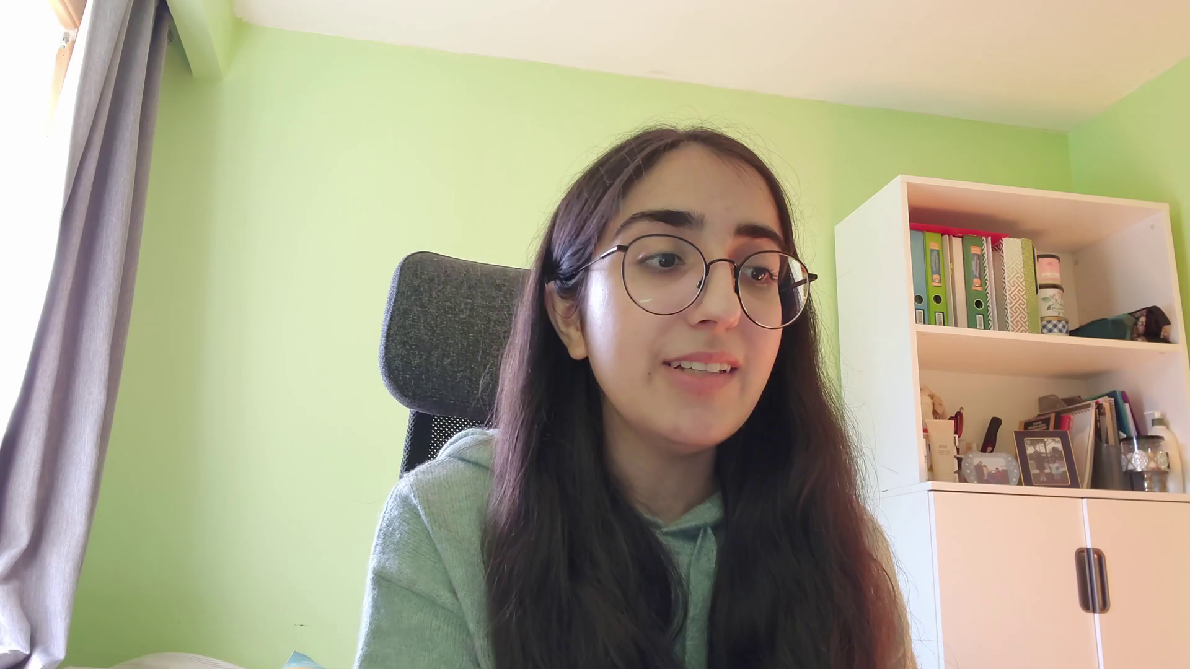
pyautogui.press('Escape')
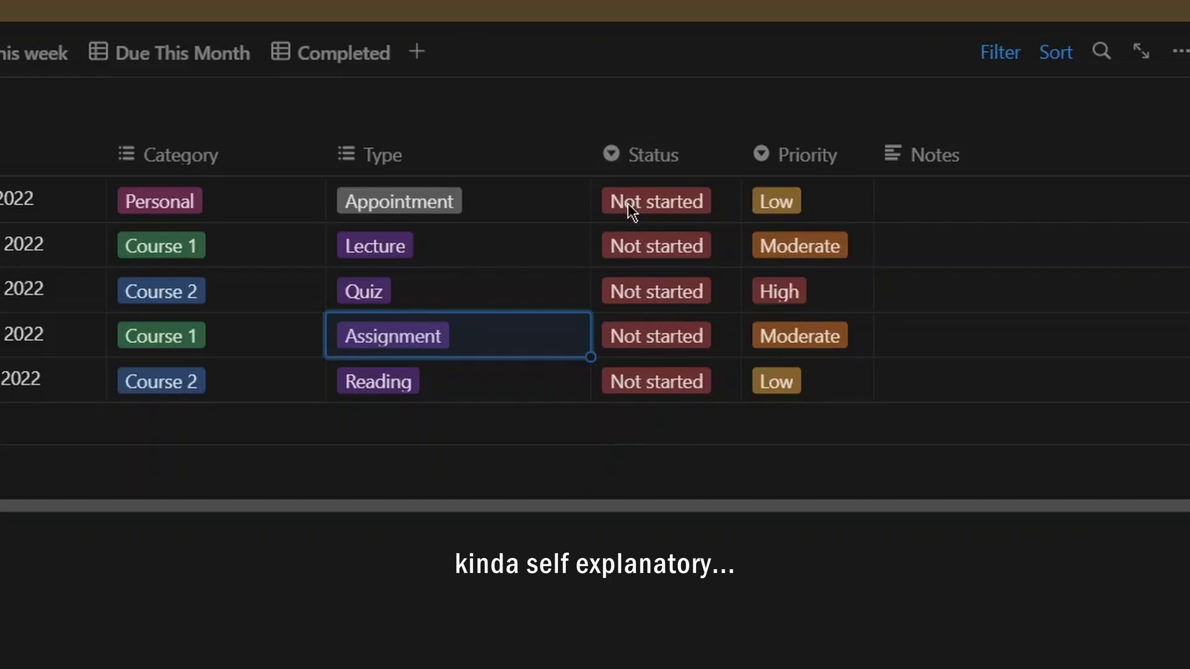
pyautogui.click(724, 241)
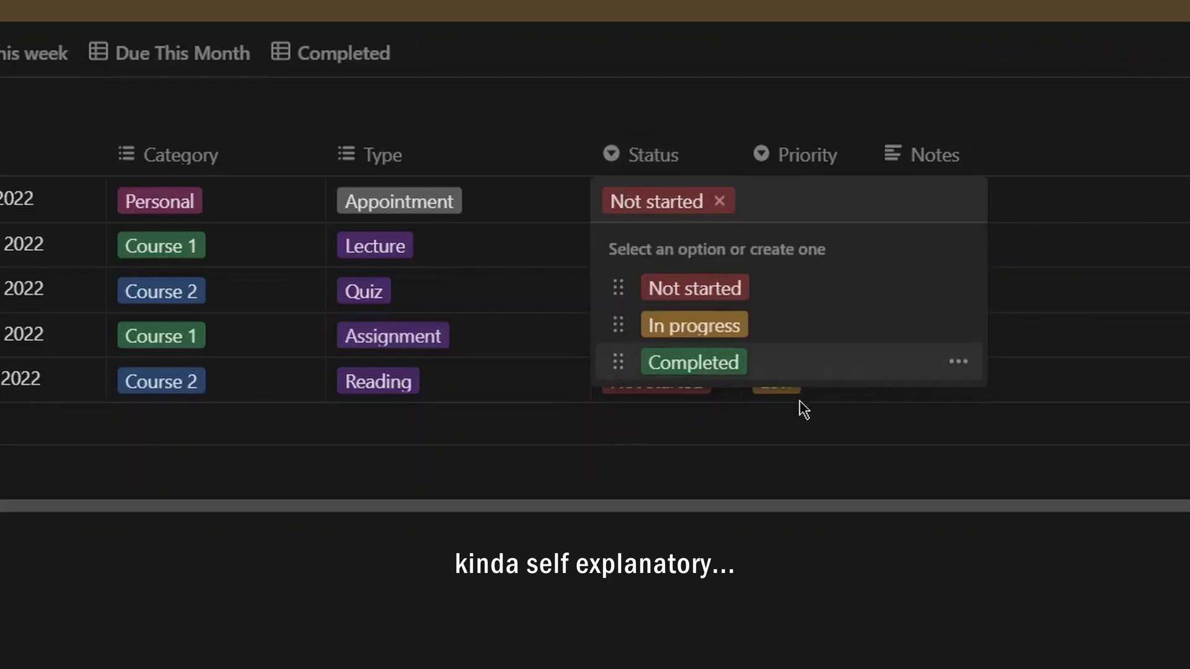
pyautogui.press('Escape')
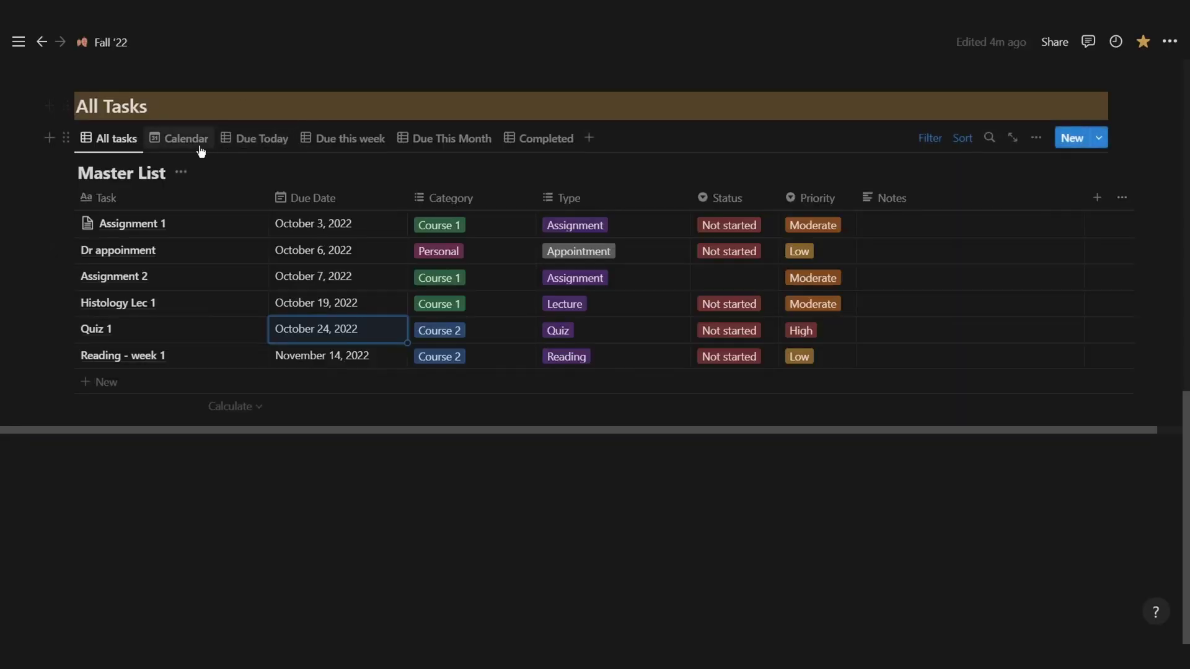
# Review the Master List in its Calendar view for the current month and in its Due Today and Due this week views.
pyautogui.click(181, 139)
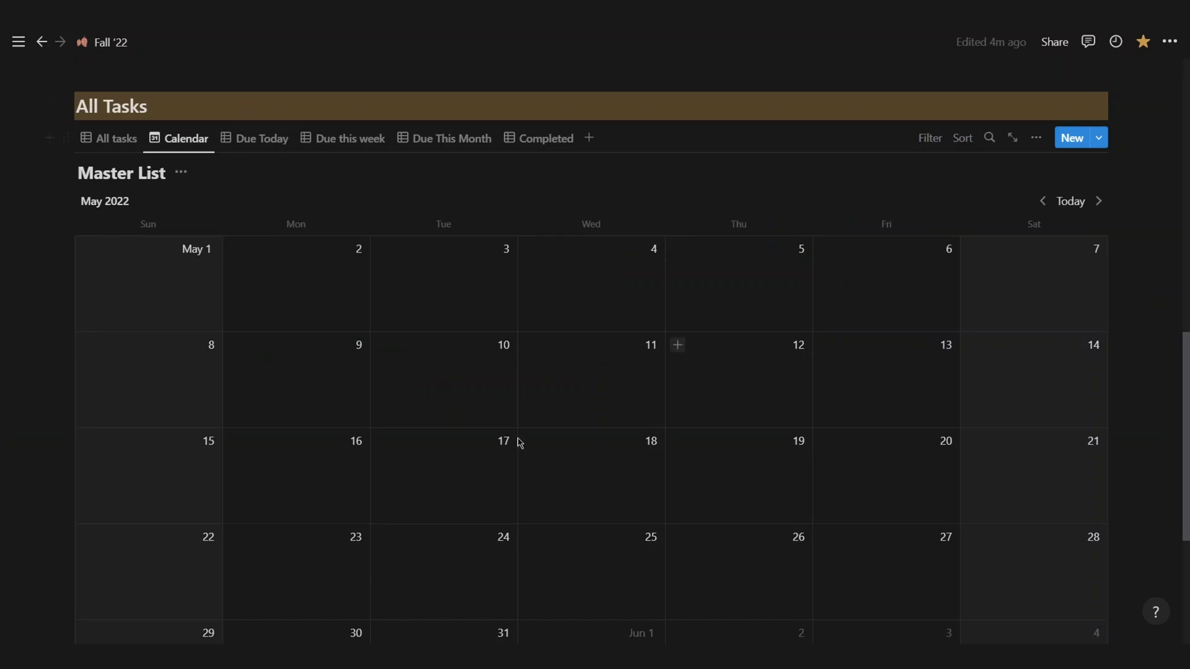
pyautogui.click(1075, 203)
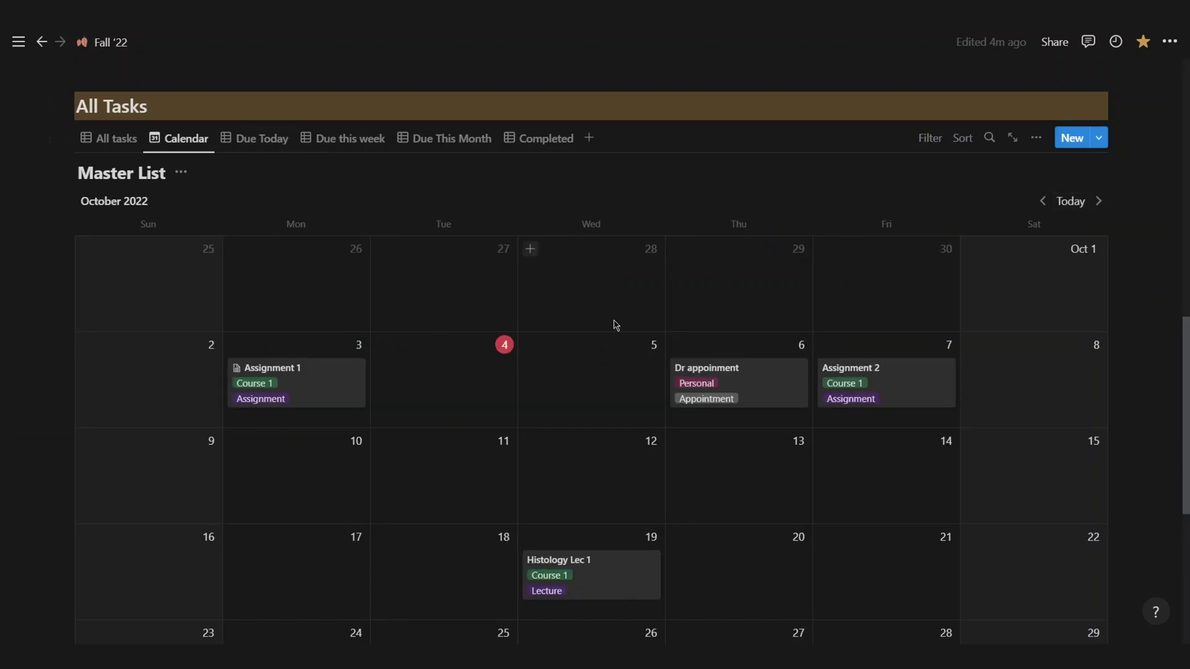
pyautogui.scroll(-2, 614, 324)
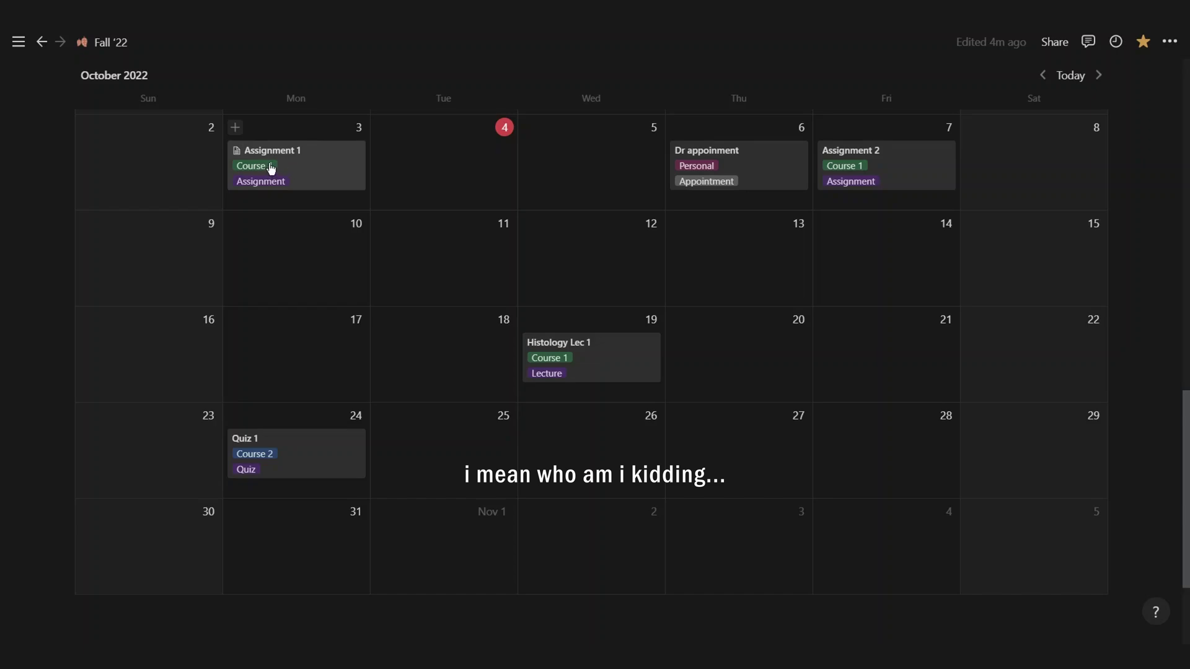
pyautogui.scroll(5, 270, 166)
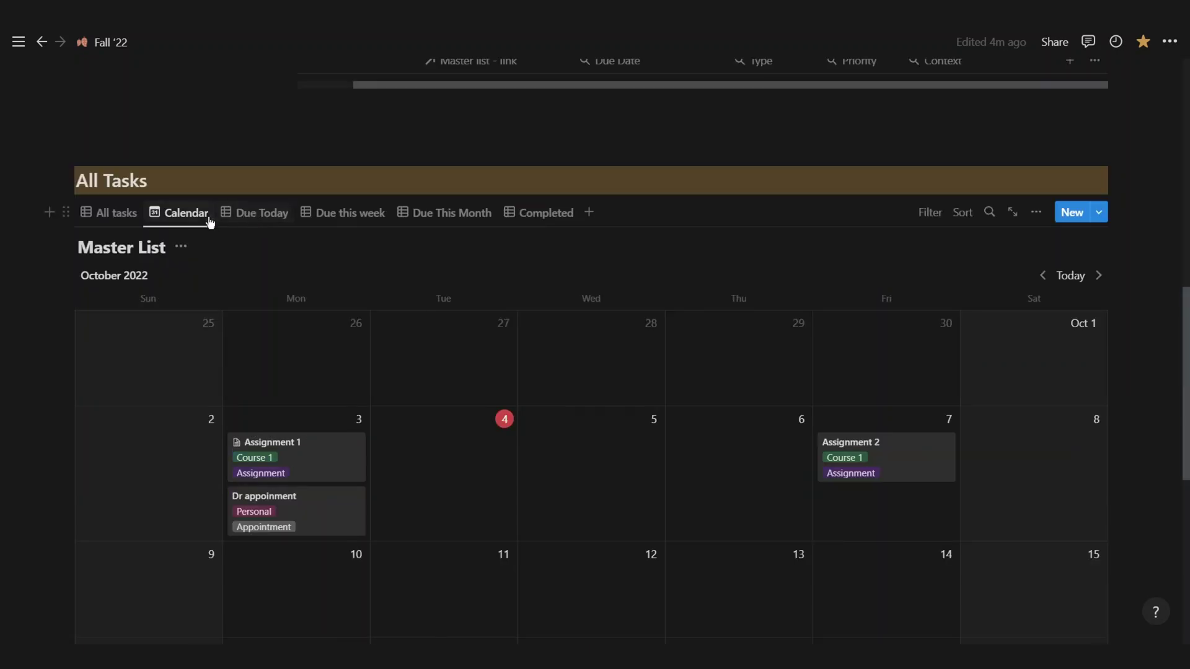
pyautogui.click(270, 214)
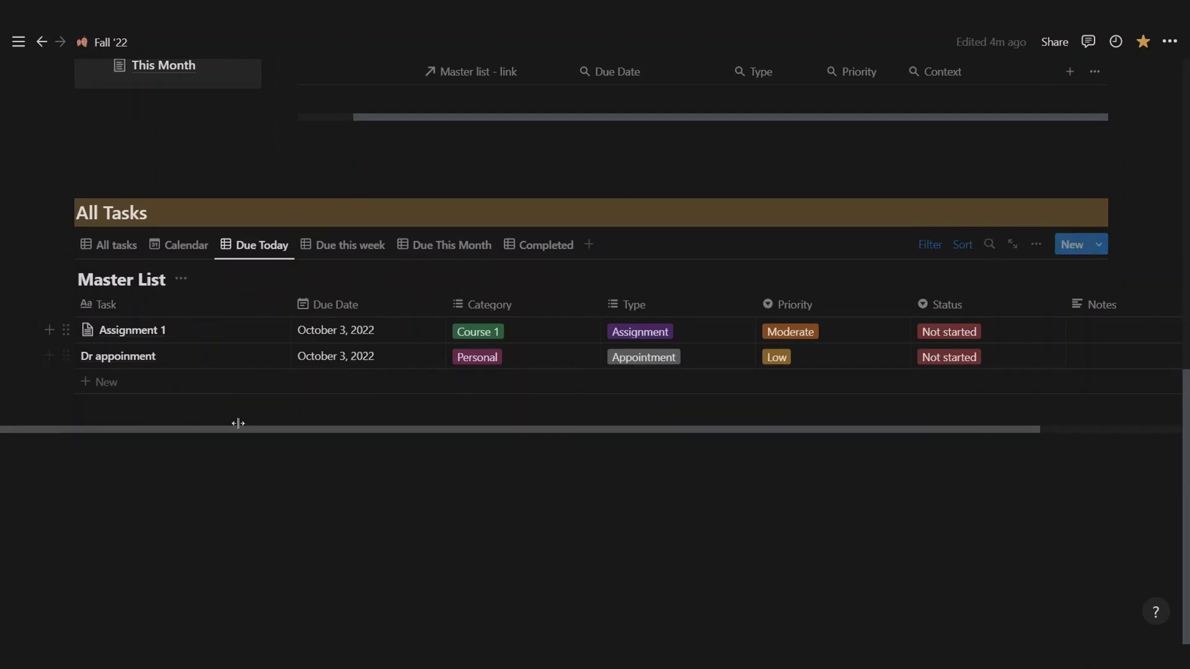
pyautogui.click(308, 247)
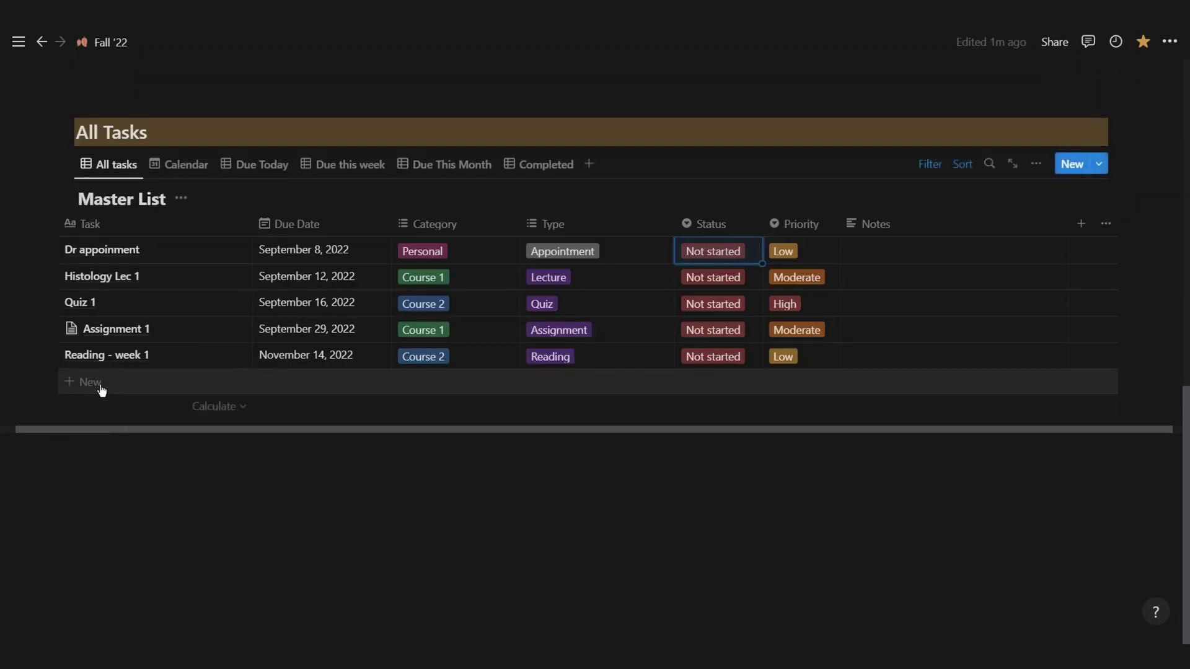
# Add a task named Assignment 2 to the Master List with the category Course 1.
pyautogui.click(201, 382)
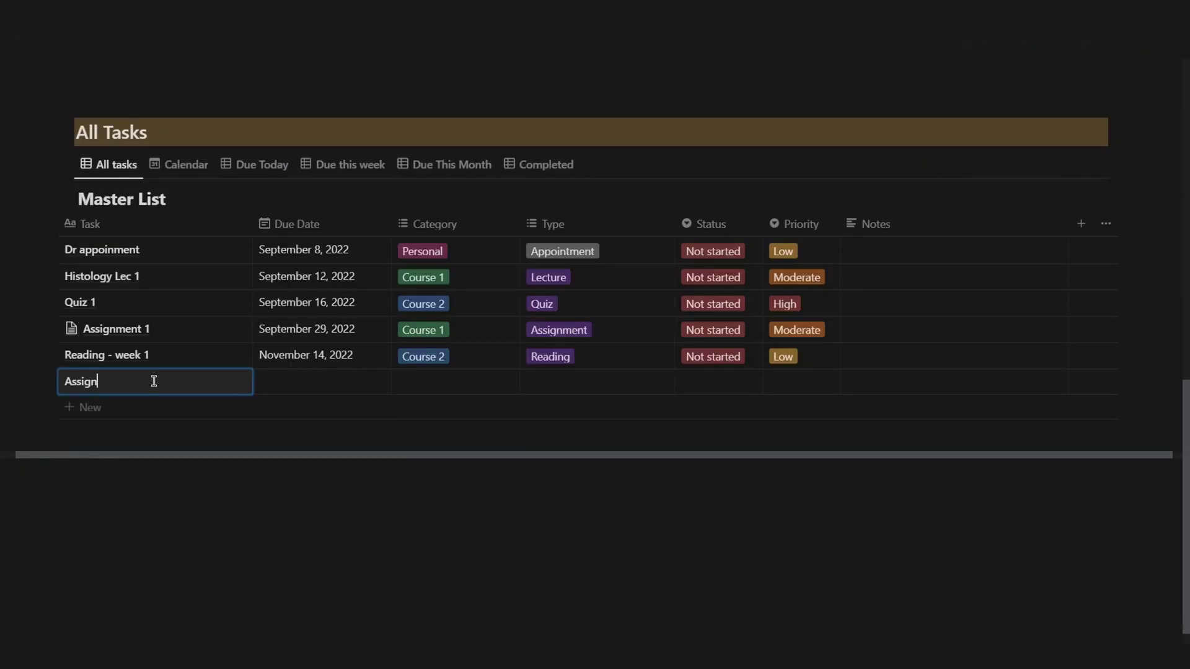
pyautogui.click(453, 381)
pyautogui.click(421, 430)
# On the Assignment 2 page, set the due date to October 7, 2022, type to Assignment and priority to Moderate, and start an empty page body.
pyautogui.click(220, 382)
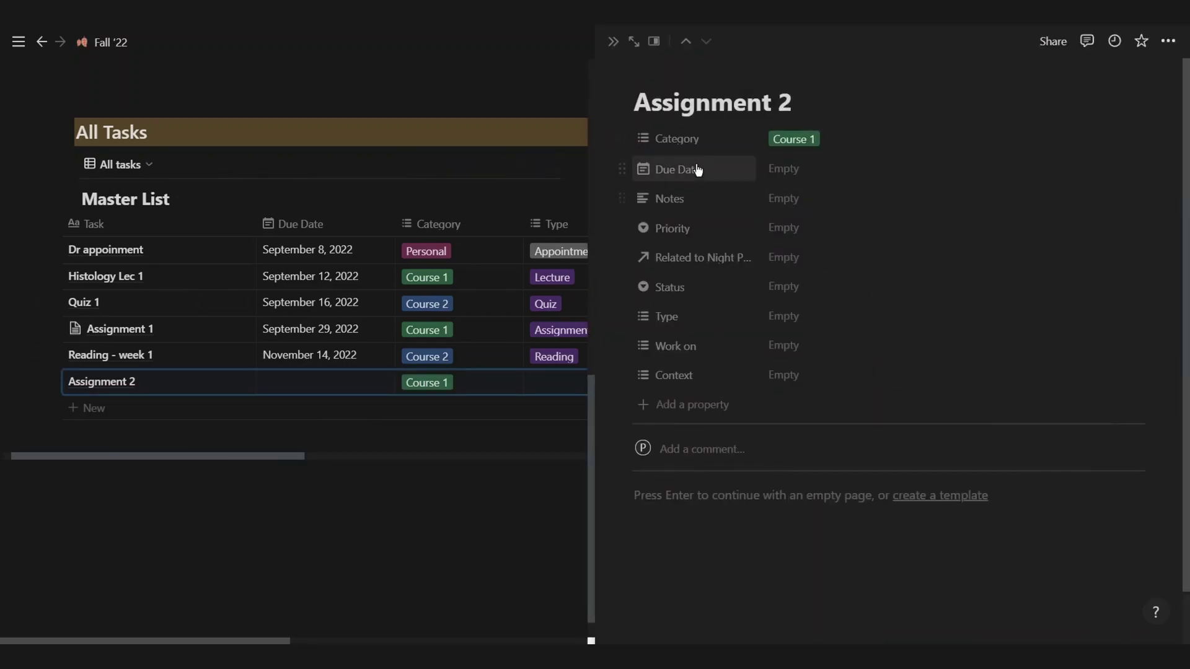
pyautogui.click(781, 174)
pyautogui.click(916, 305)
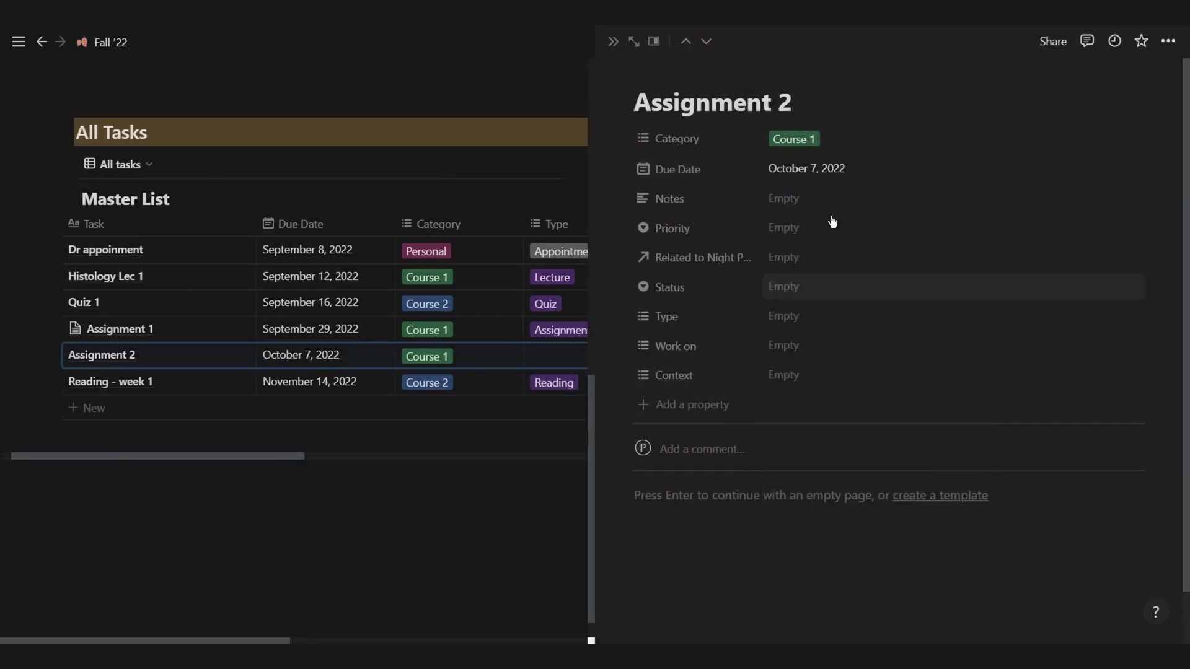
pyautogui.click(804, 316)
pyautogui.click(804, 318)
pyautogui.click(826, 469)
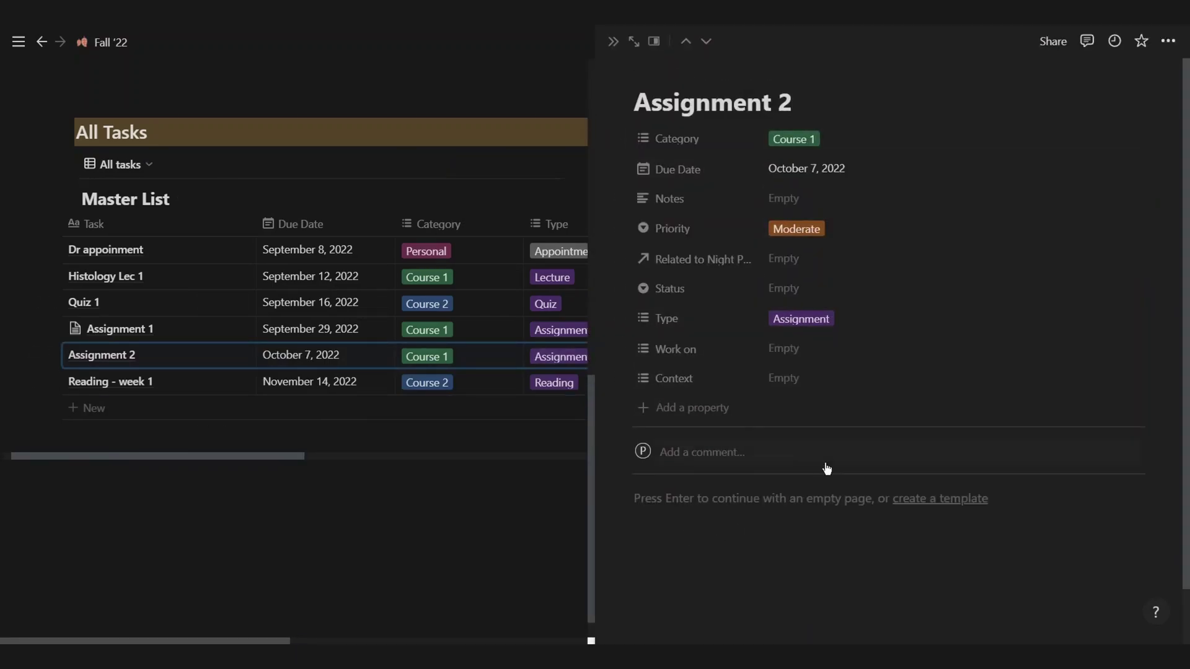
pyautogui.click(705, 467)
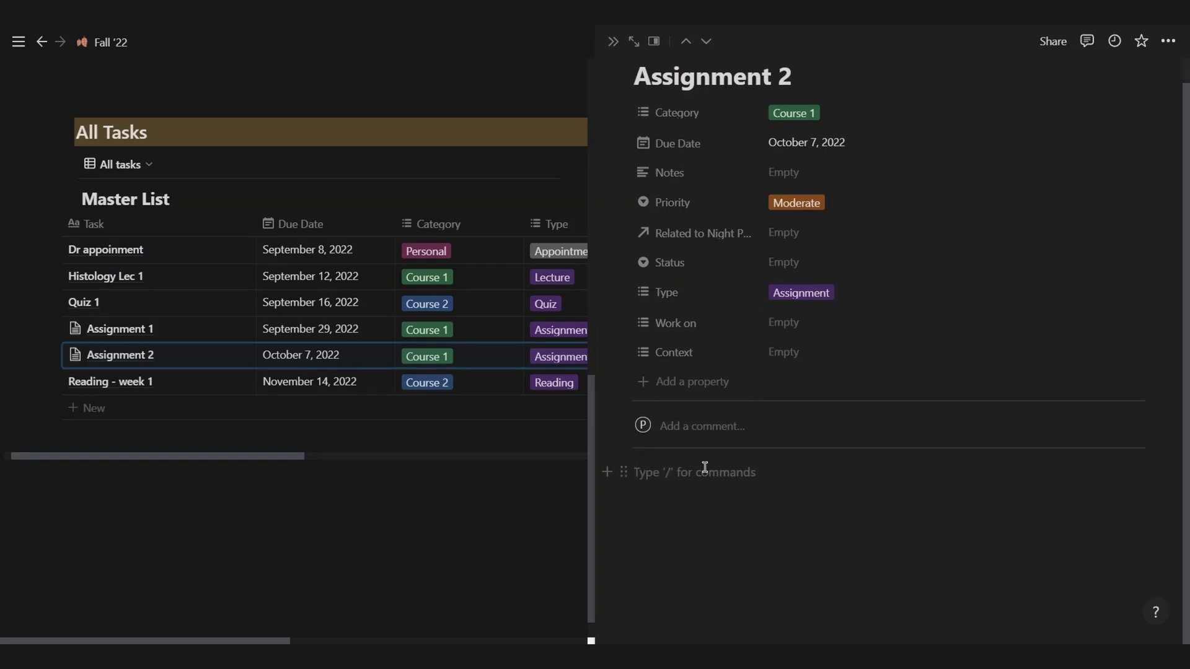
pyautogui.click(613, 42)
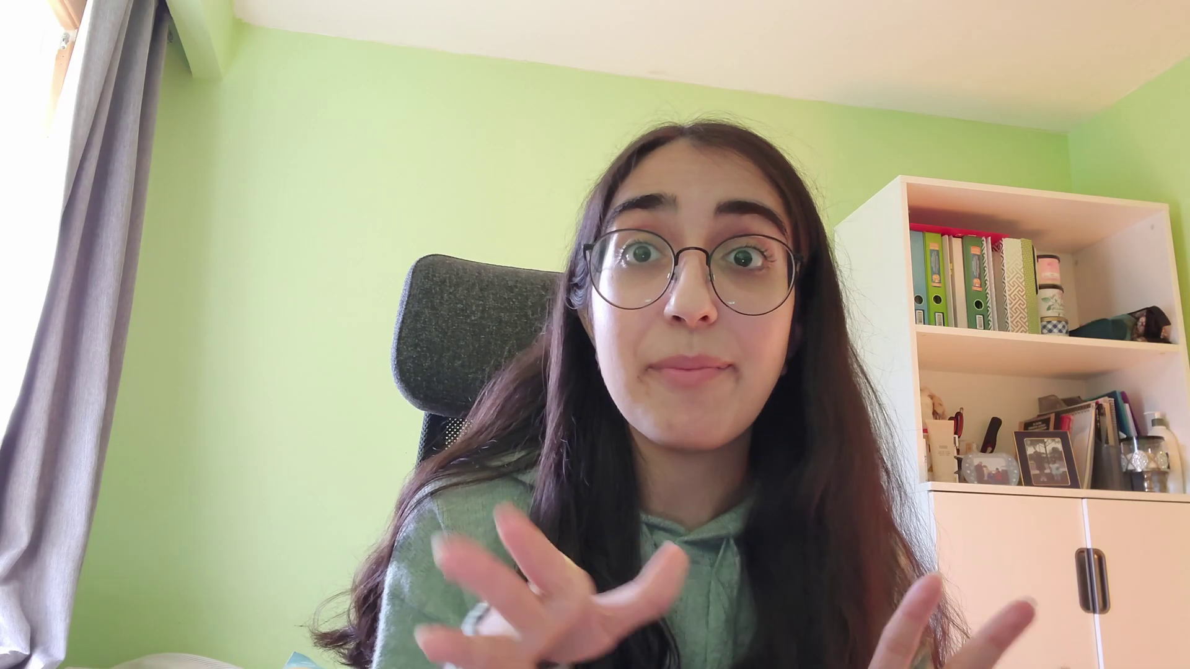
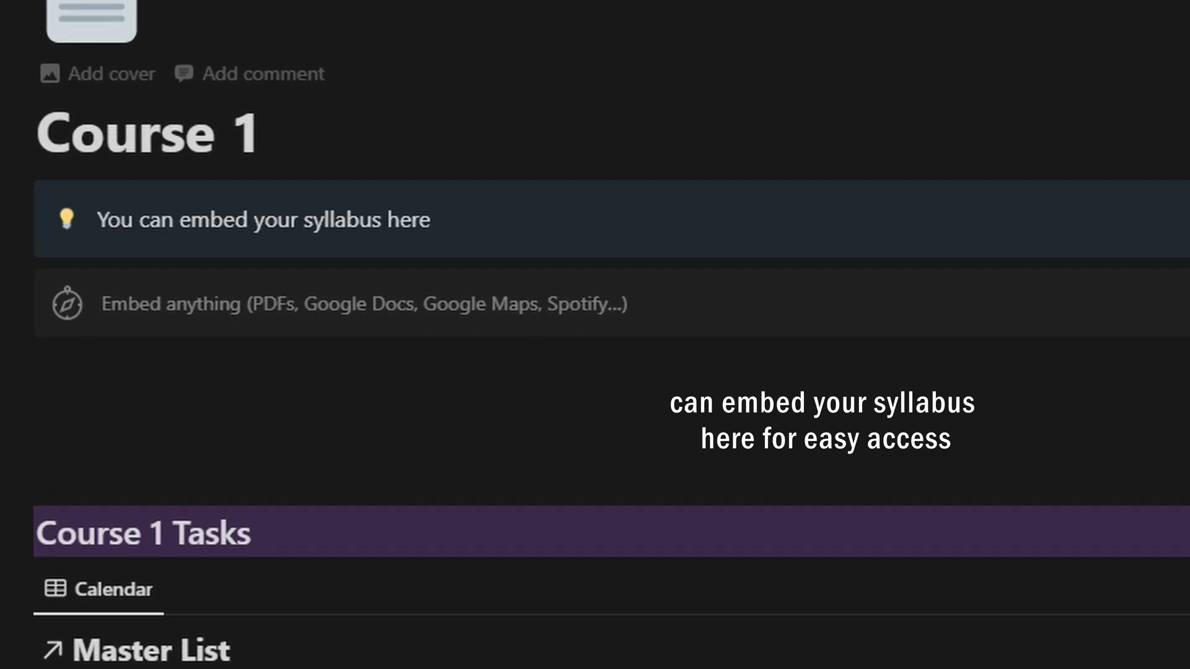
# Set the priority of Assignment 1 to Low in the Course 1 Tasks table.
pyautogui.scroll(-3, 118, 258)
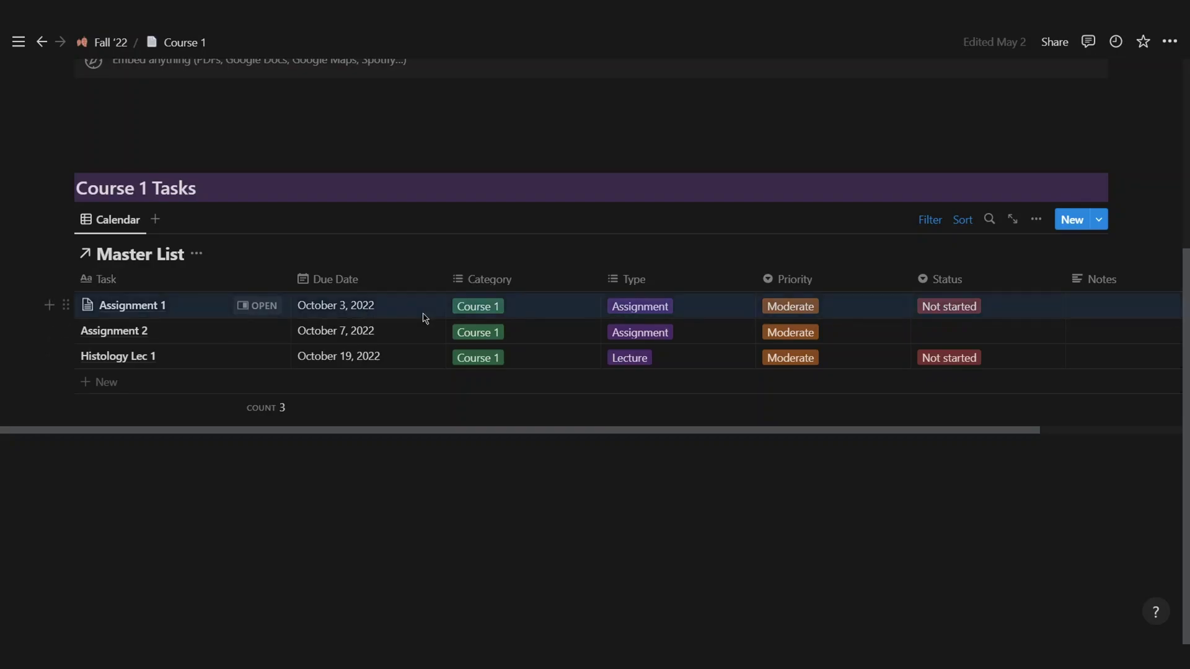
pyautogui.click(907, 306)
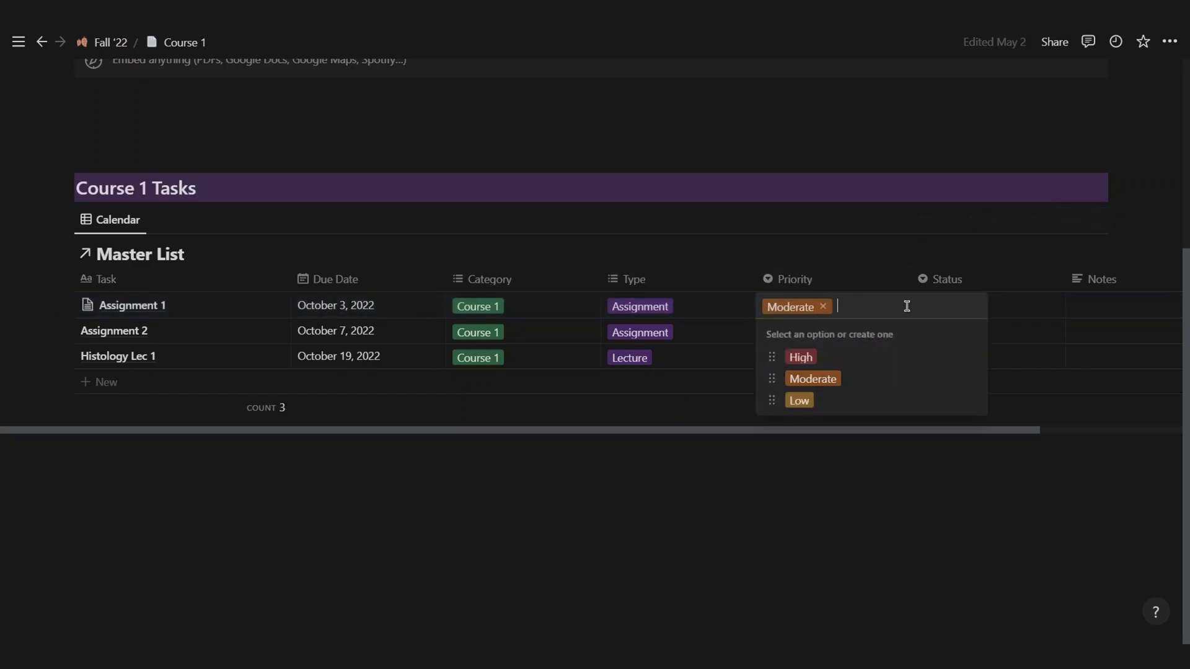
pyautogui.click(796, 400)
pyautogui.click(459, 485)
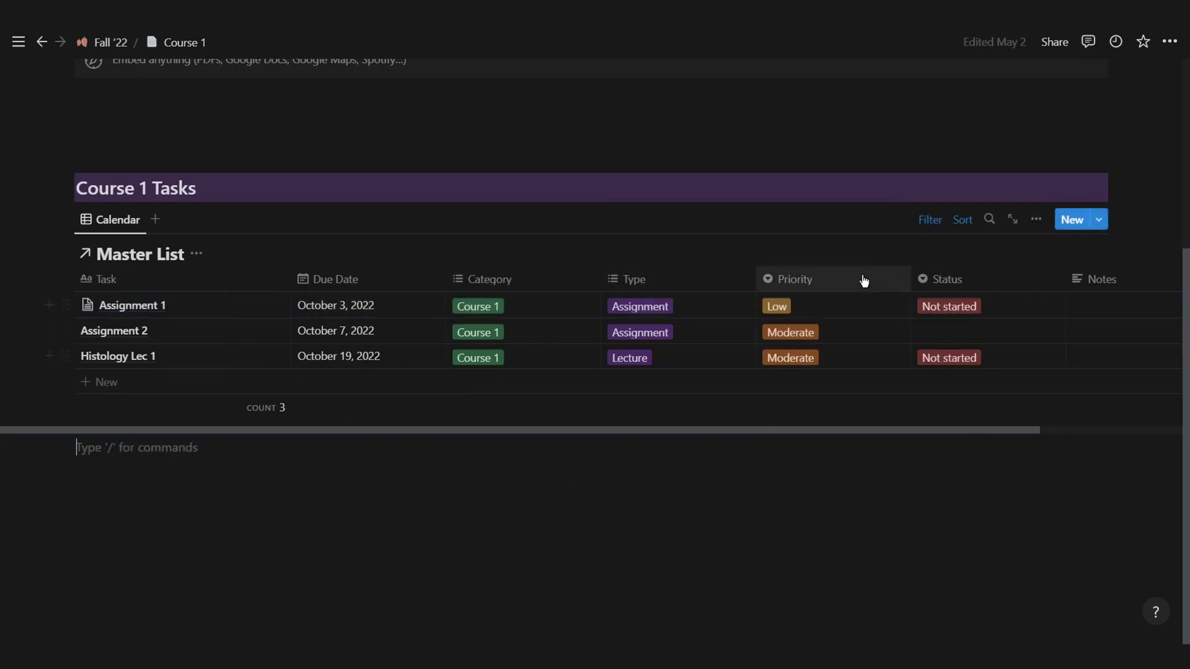
# Return to the Fall '22 page and view the This Month page of upcoming due dates.
pyautogui.scroll(5, 287, 179)
pyautogui.click(137, 51)
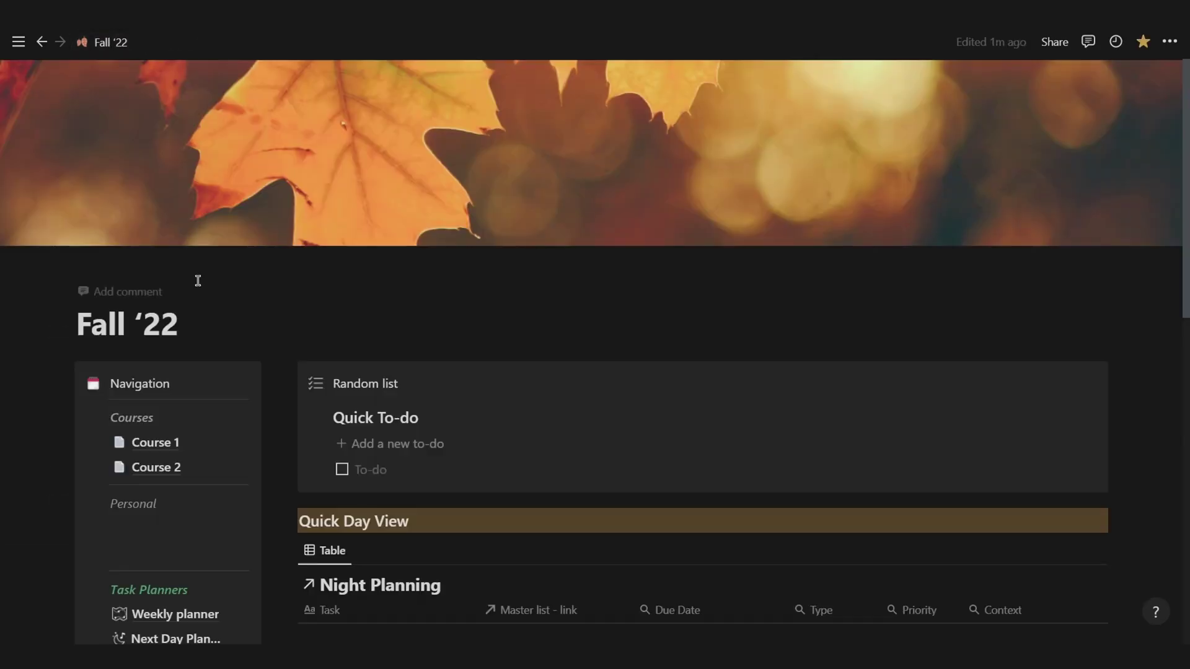
pyautogui.scroll(-15, 197, 277)
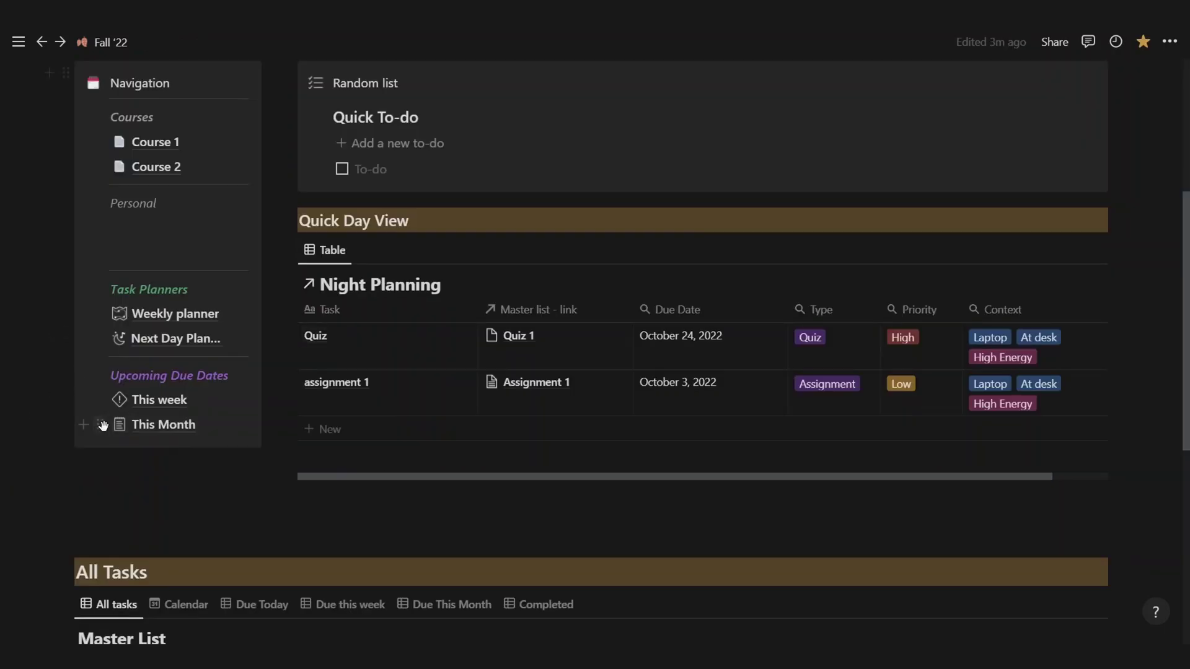
pyautogui.click(149, 425)
pyautogui.scroll(-5, 395, 456)
pyautogui.scroll(-3, 395, 457)
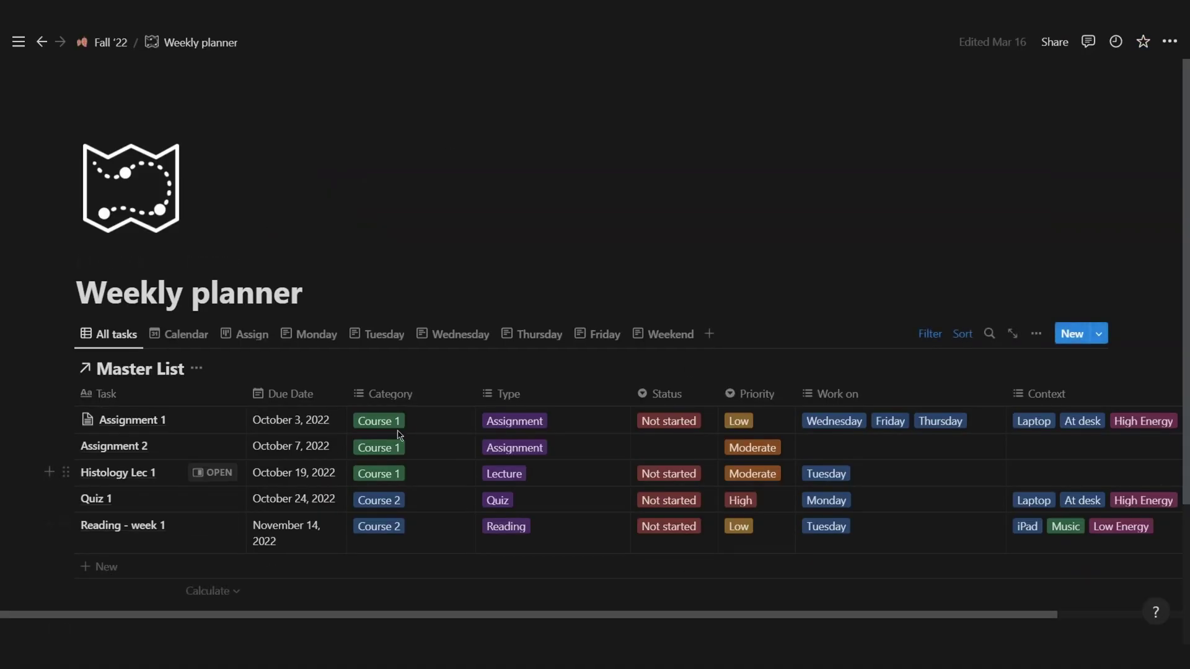
# Schedule Assignment 2 for Wednesday on the Weekly planner's Assign board.
pyautogui.scroll(-3, 366, 444)
pyautogui.hscroll(3, 738, 255)
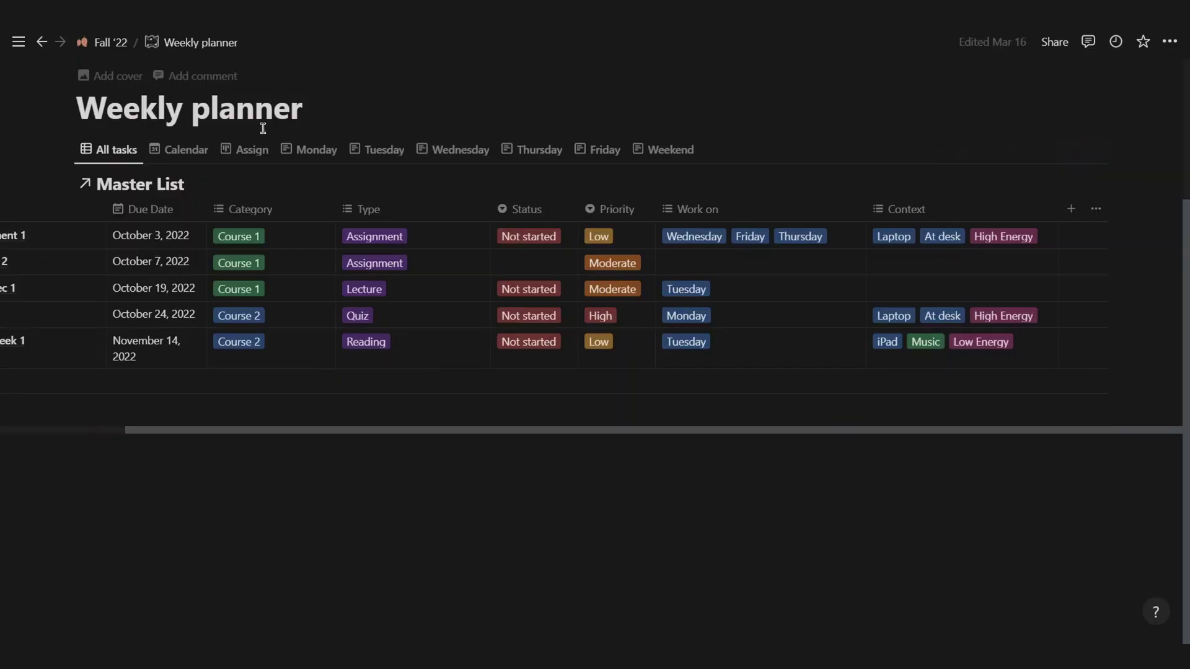
pyautogui.click(246, 151)
pyautogui.scroll(-2, 243, 355)
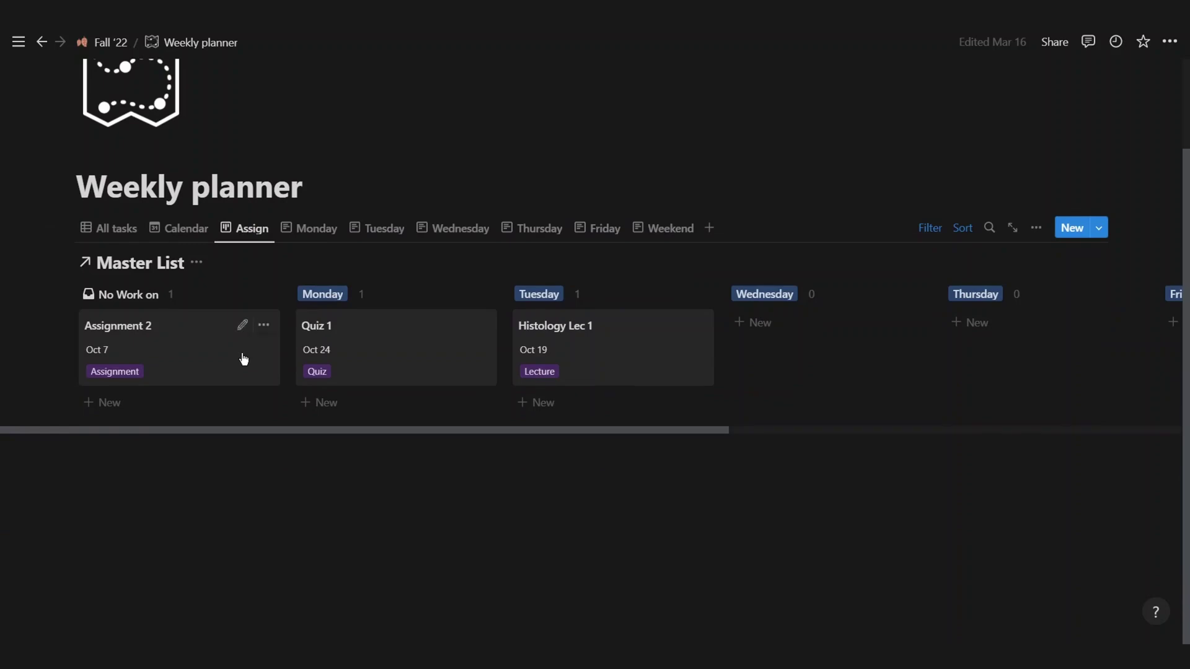
pyautogui.hscroll(10, 863, 388)
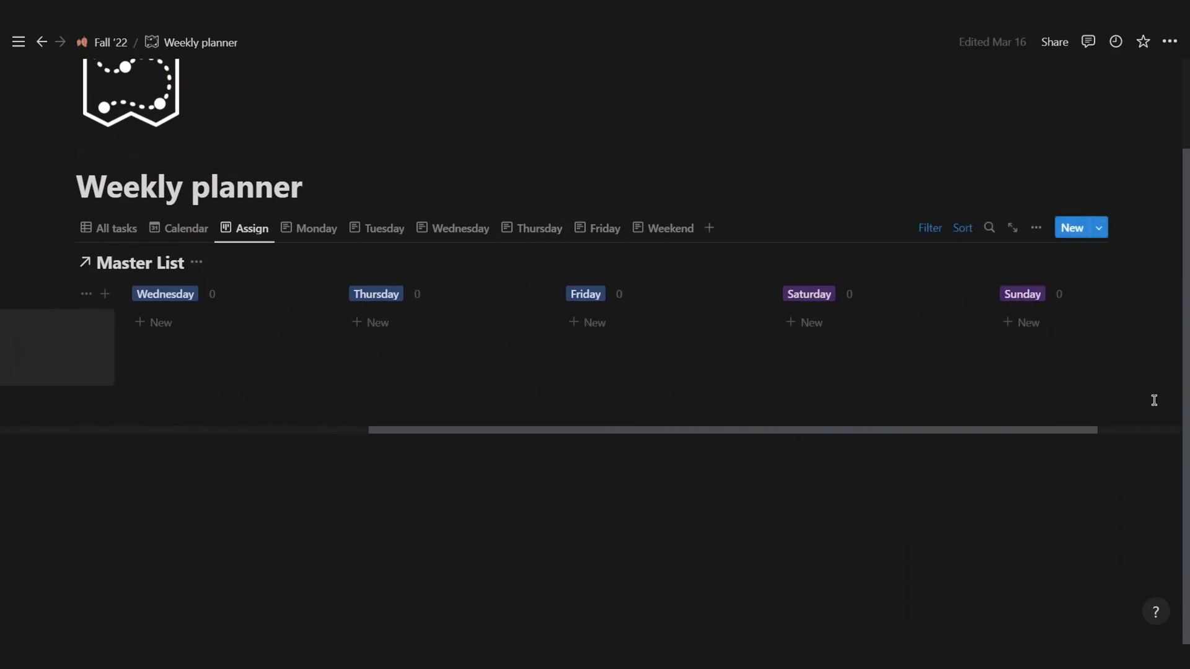
pyautogui.hscroll(-10, 465, 317)
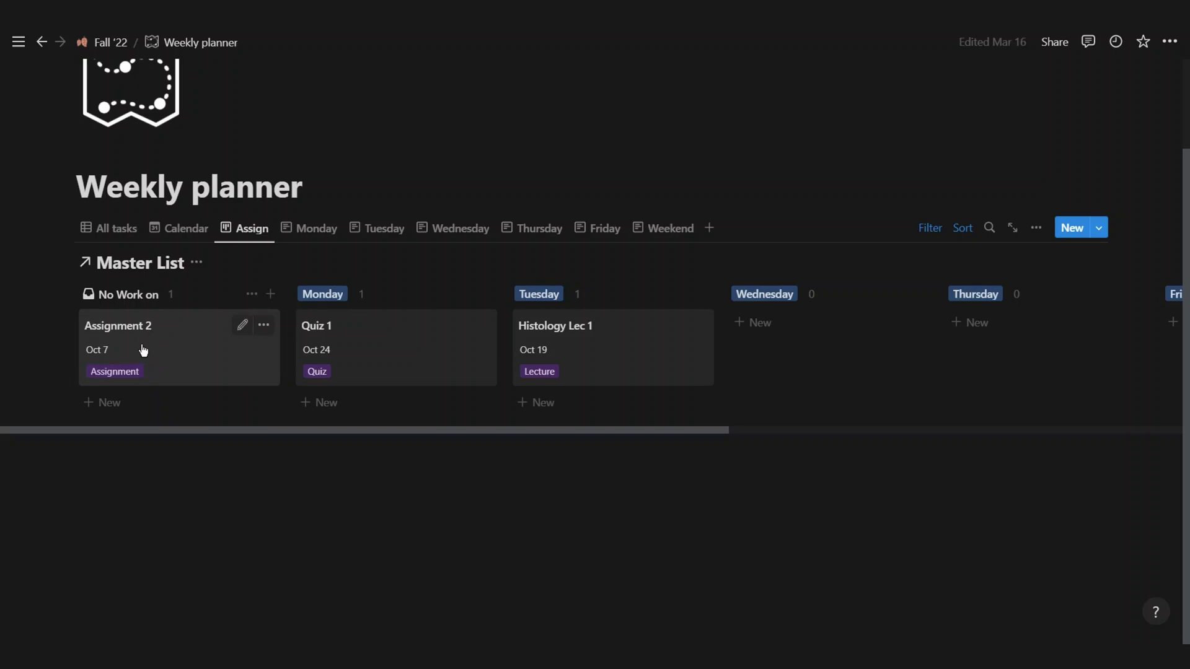
pyautogui.moveTo(150, 344); pyautogui.dragTo(824, 338)
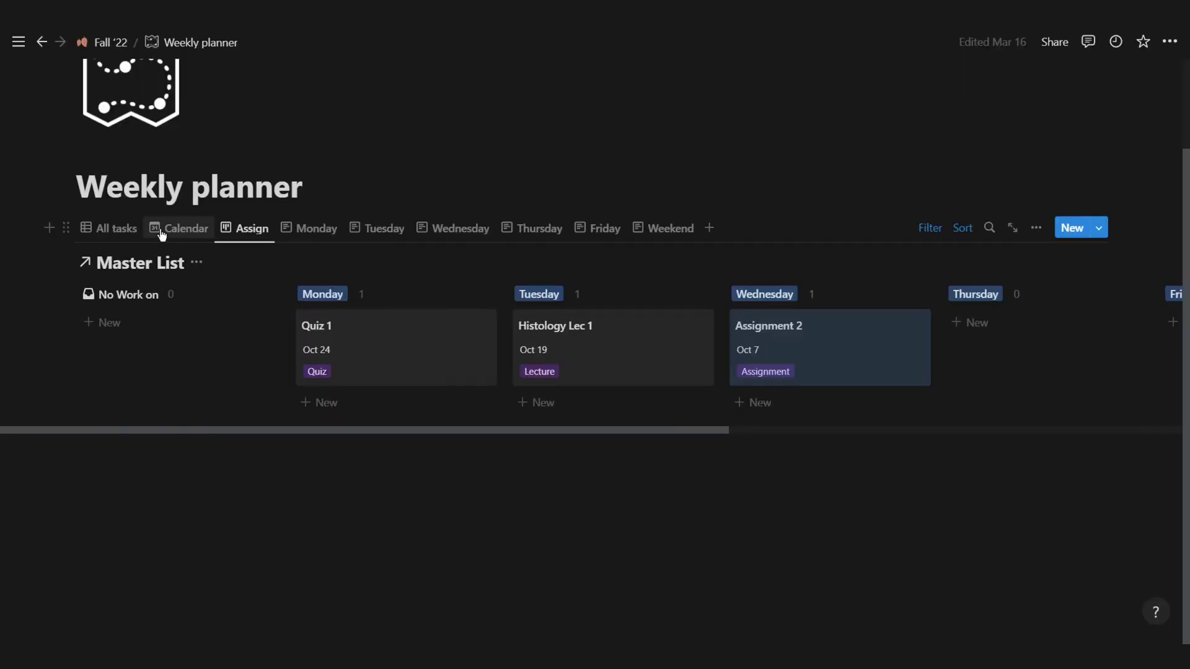
# Examine the Work on and Context values of every task in the Weekly planner's All tasks view.
pyautogui.click(124, 230)
pyautogui.hscroll(3, 855, 391)
pyautogui.hscroll(-3, 818, 390)
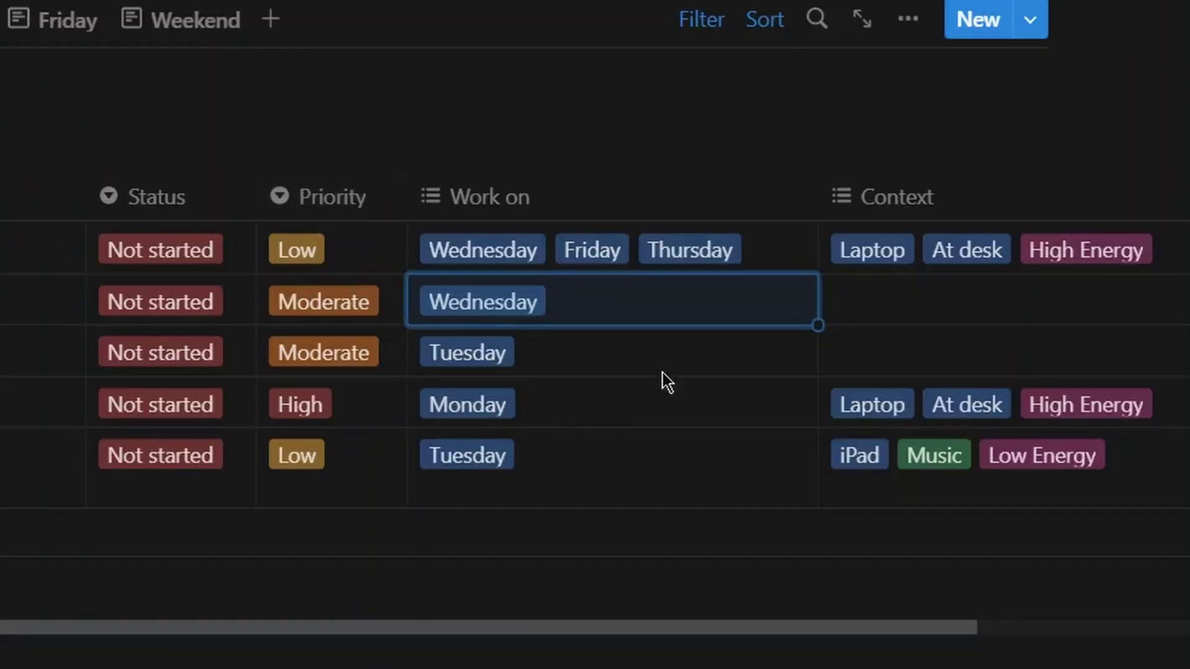
pyautogui.click(672, 293)
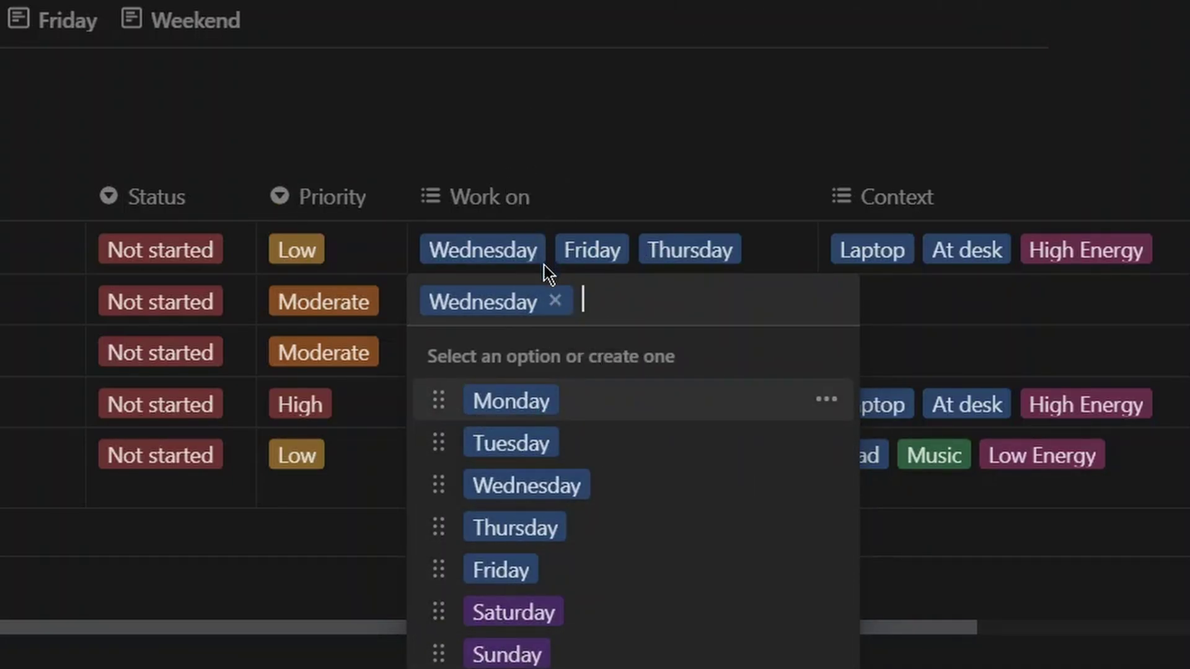
pyautogui.click(495, 100)
pyautogui.hscroll(4, 601, 199)
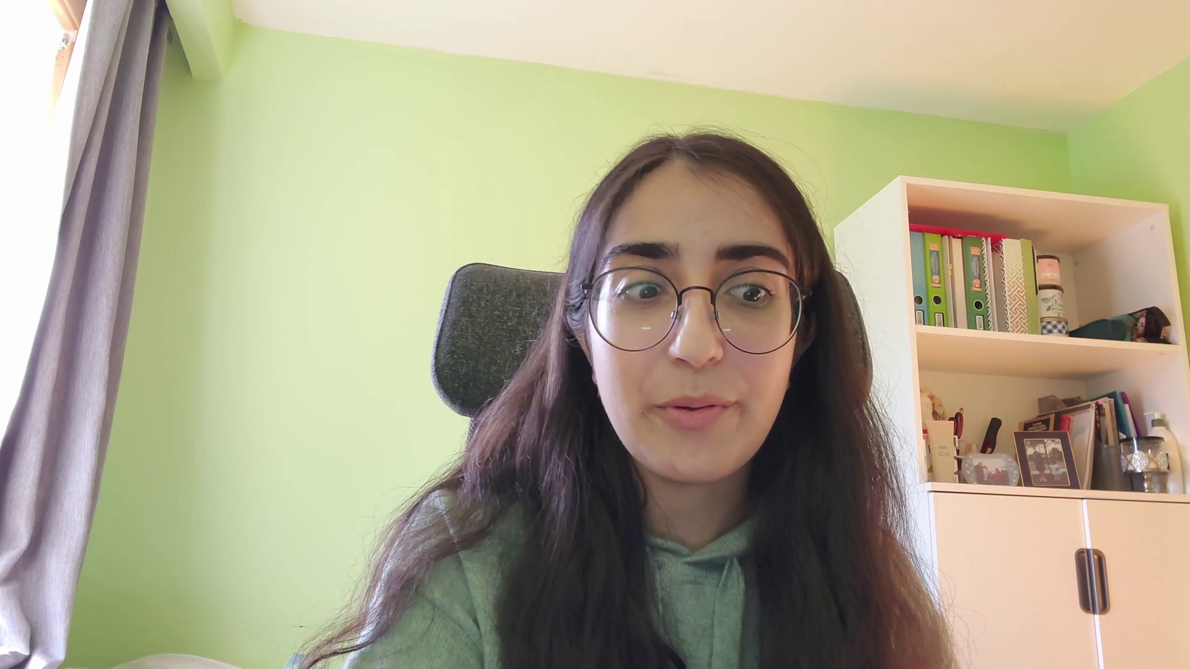
# Add a task named Reading 2 to All tasks with category Course 2 and due date October 10, 2022.
pyautogui.write('Re')
pyautogui.write('ading ')
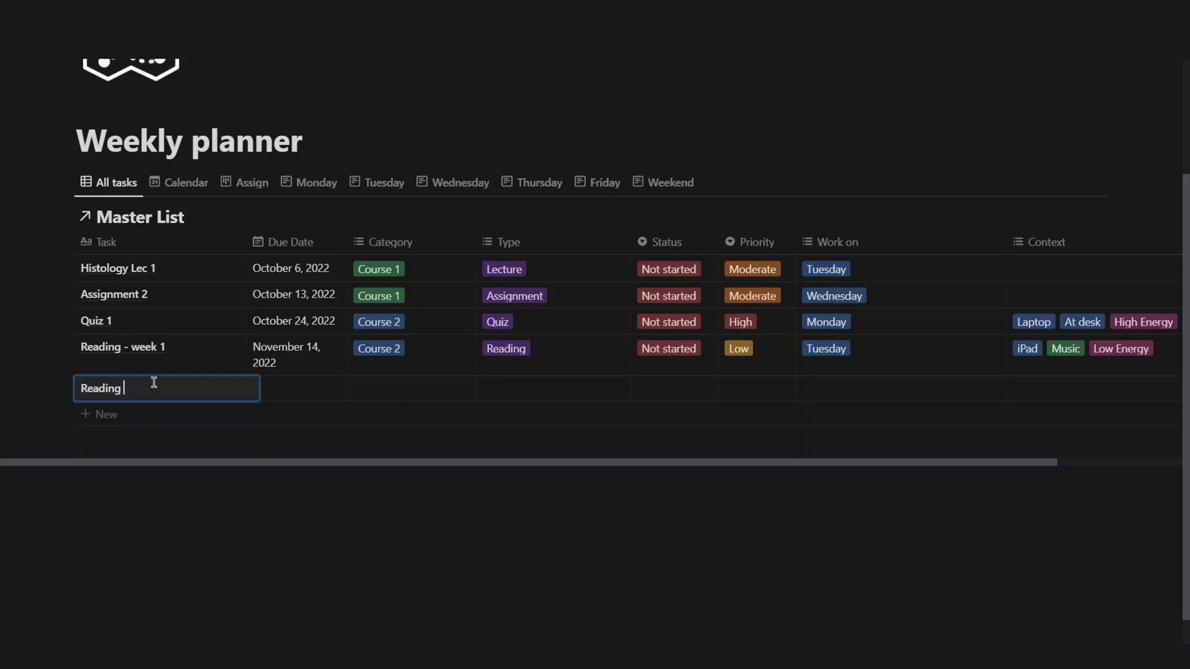
pyautogui.write('2')
pyautogui.click(391, 389)
pyautogui.click(424, 461)
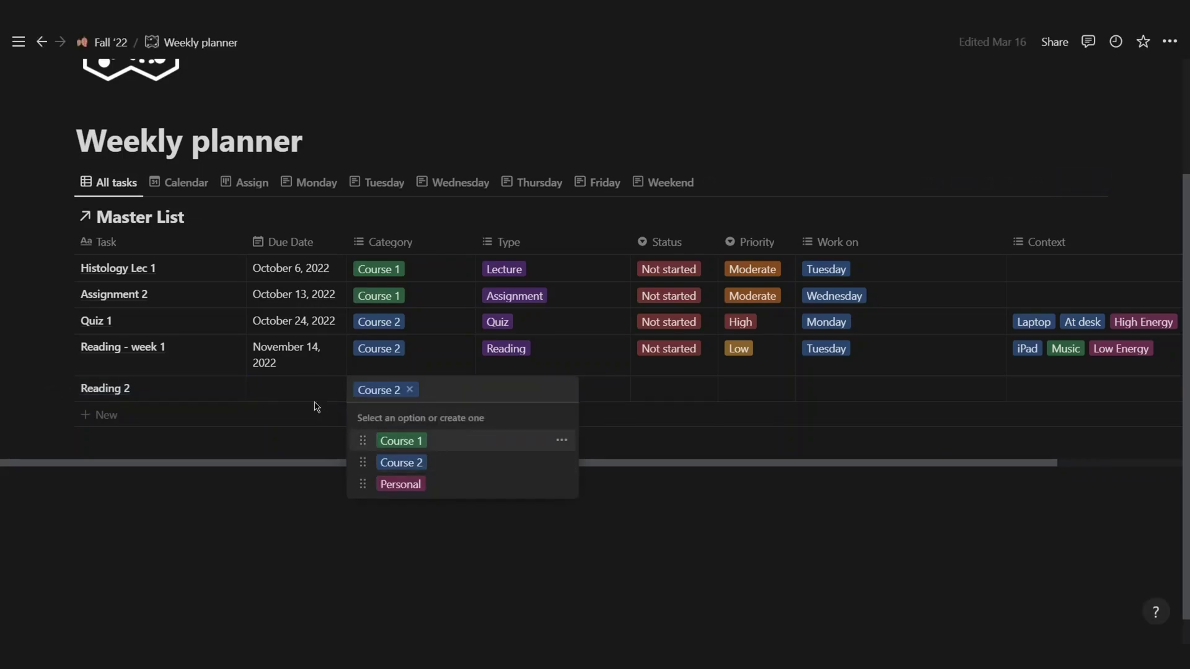
pyautogui.click(301, 393)
pyautogui.click(300, 368)
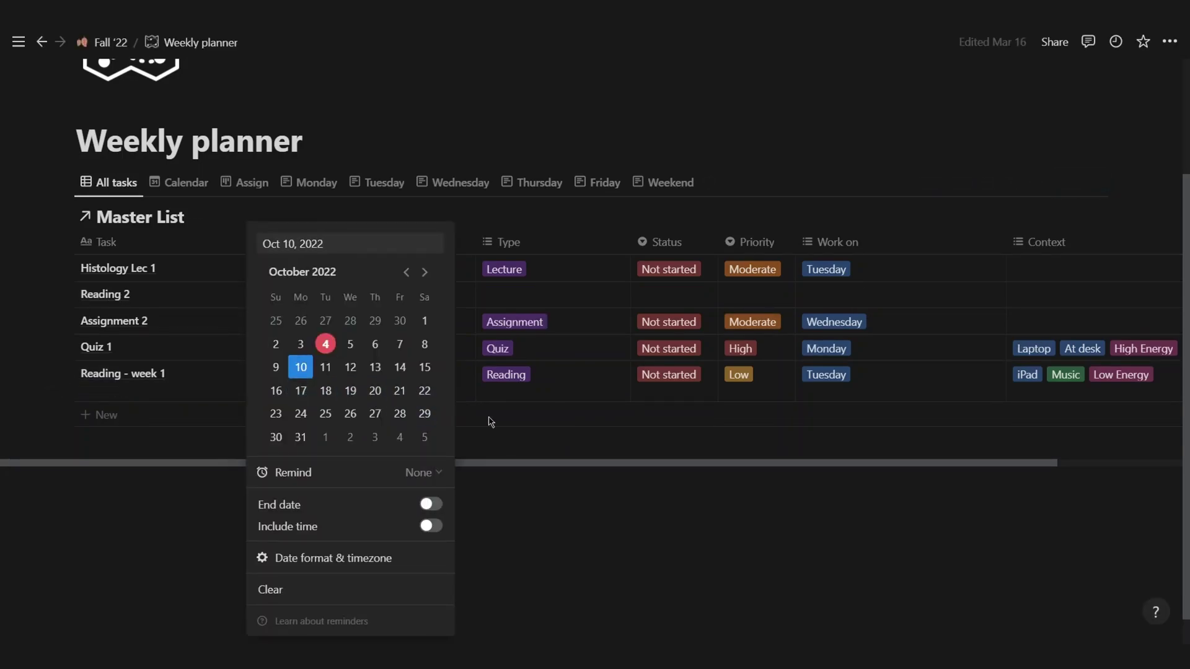
# Set the type of the Reading 2 task to Reading and its priority to Low.
pyautogui.click(508, 295)
pyautogui.click(518, 521)
pyautogui.click(775, 294)
pyautogui.click(769, 389)
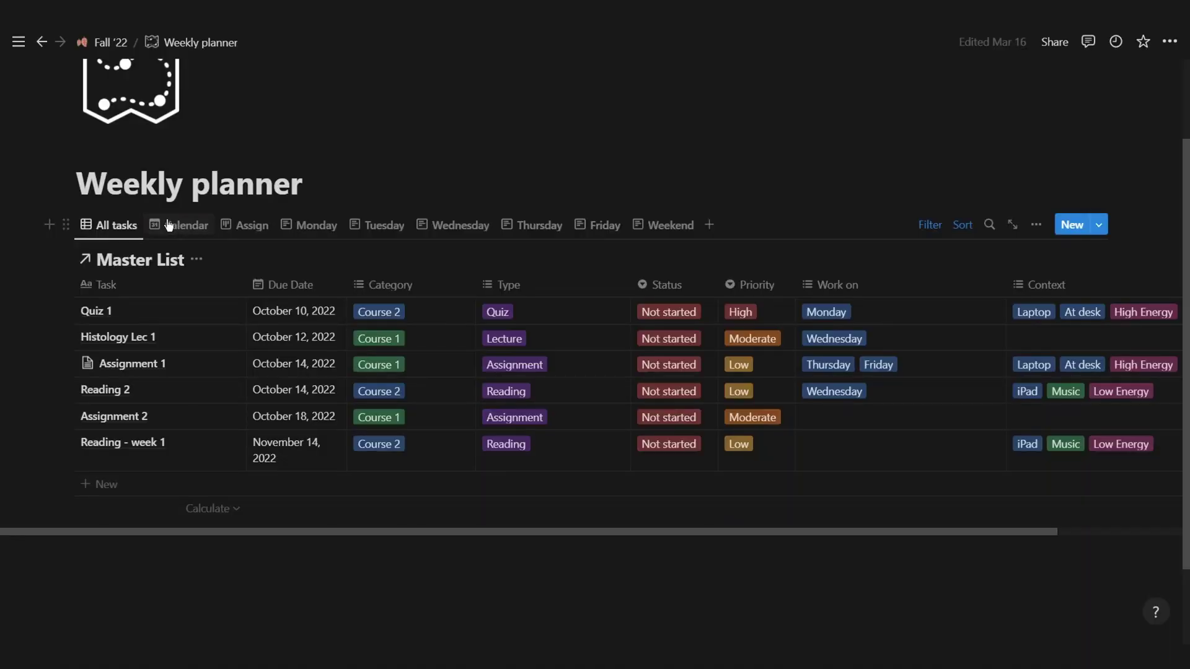
# Review the October 2022 due dates in the Weekly planner's Calendar view.
pyautogui.click(169, 226)
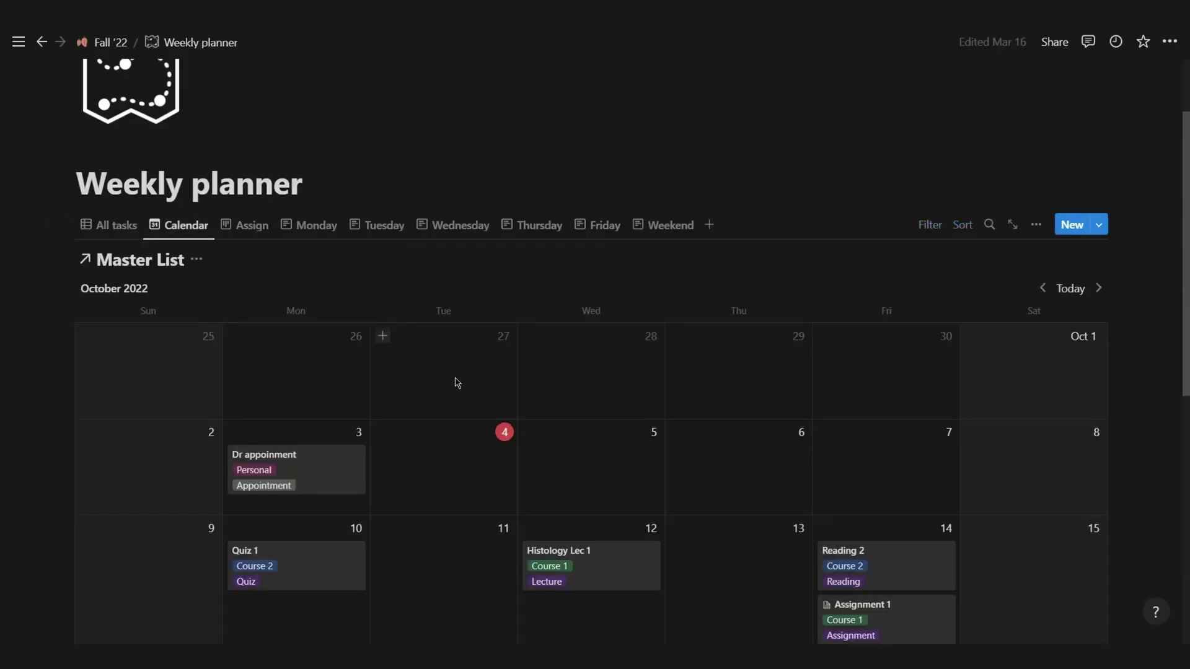
pyautogui.scroll(-3, 303, 486)
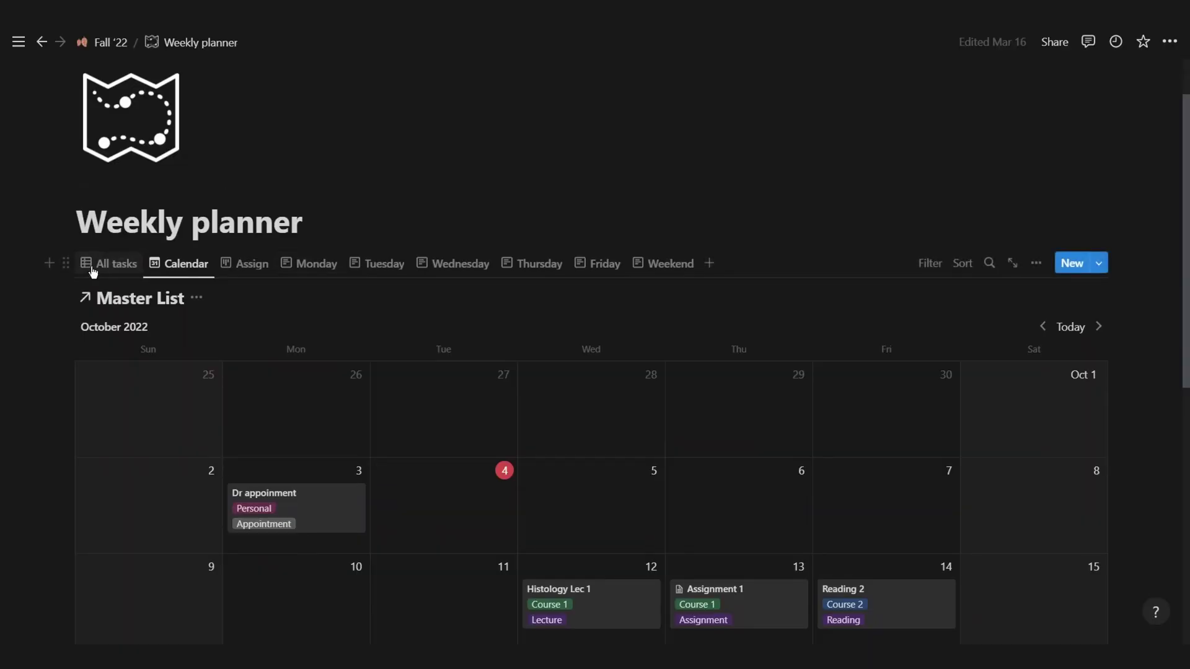
# In All tasks, set Reading 2's Work on to Wednesday and its Context to iPad, Music and Low Energy.
pyautogui.click(92, 266)
pyautogui.click(894, 372)
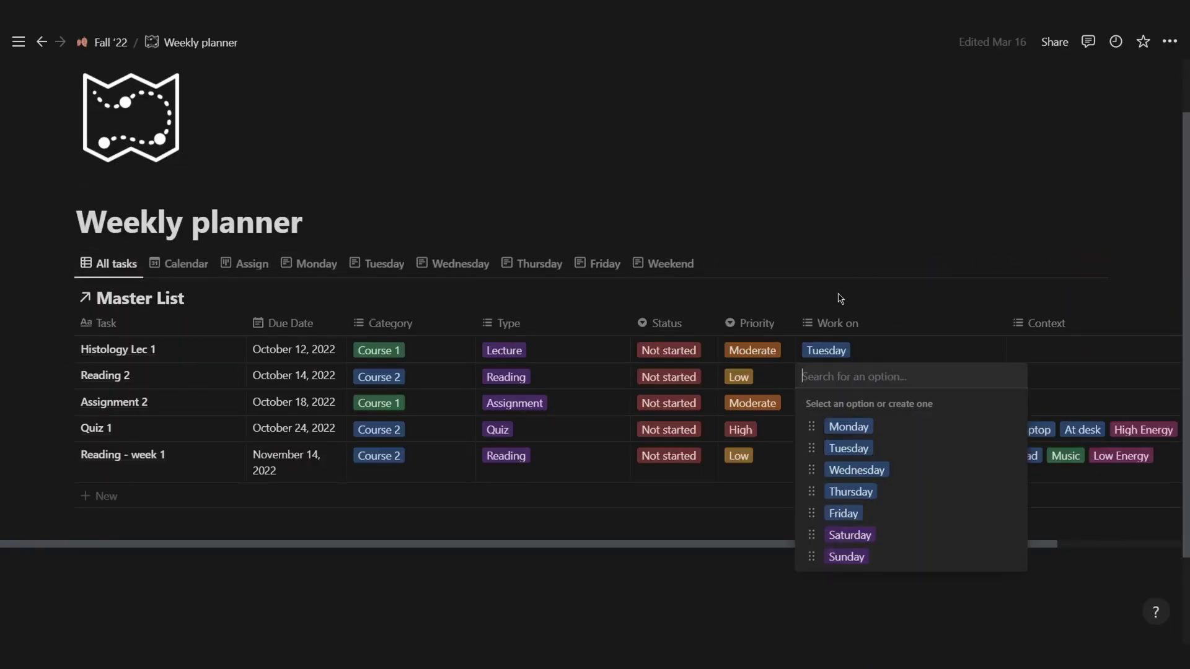
pyautogui.click(842, 471)
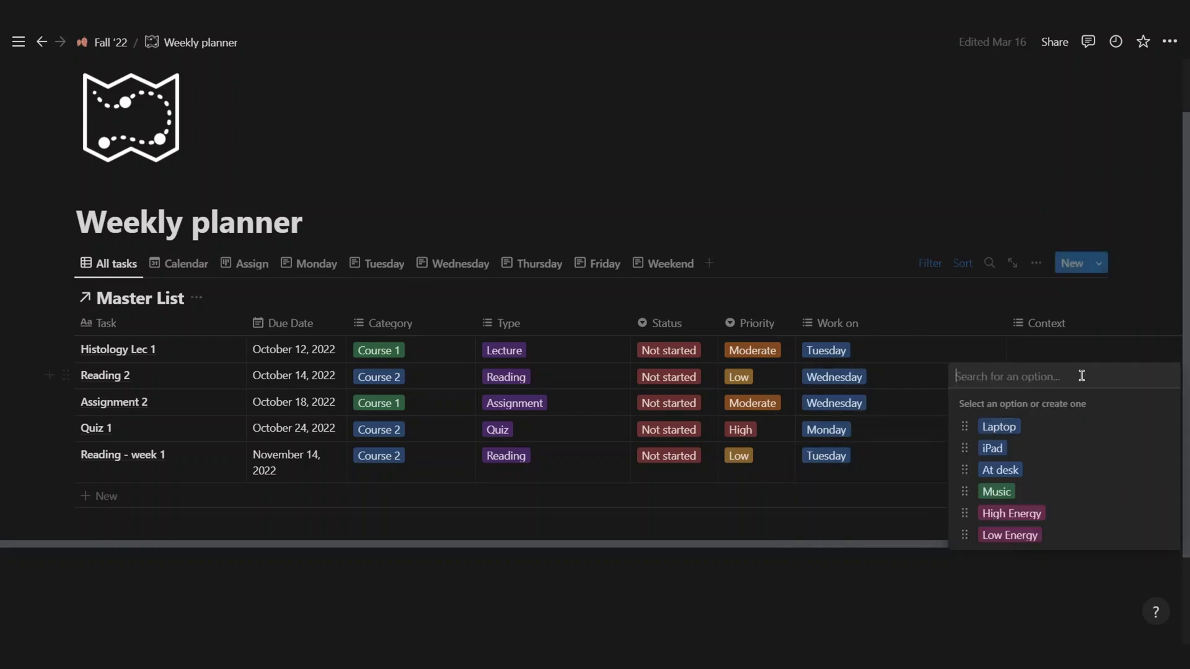
pyautogui.click(988, 456)
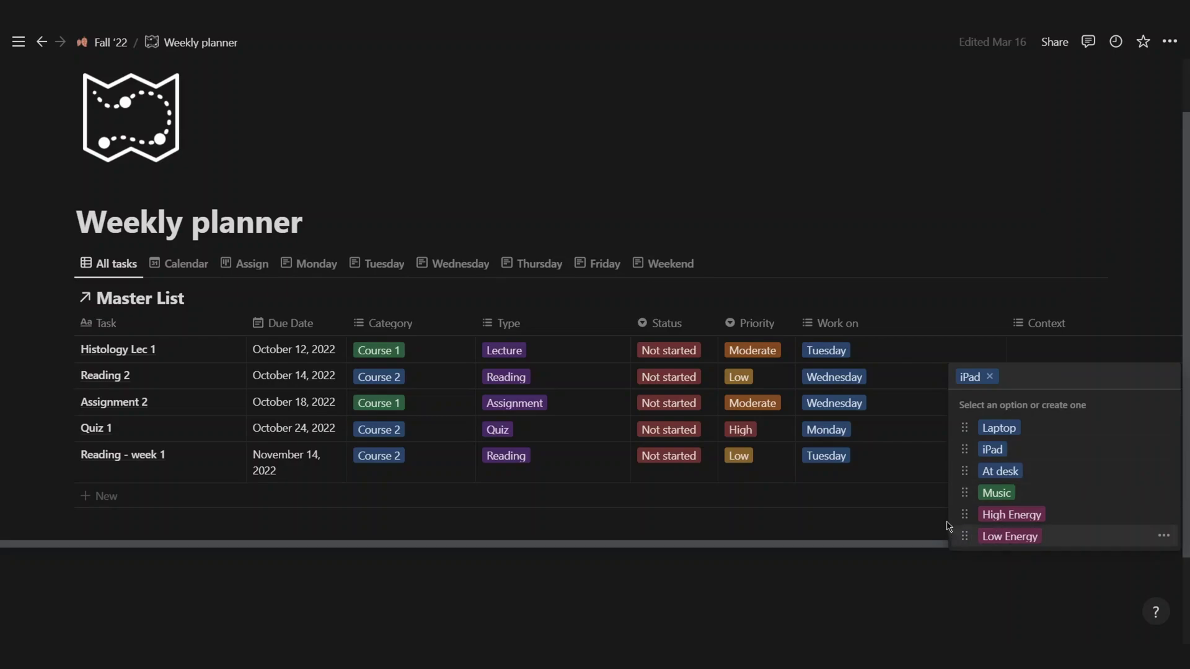
pyautogui.click(998, 537)
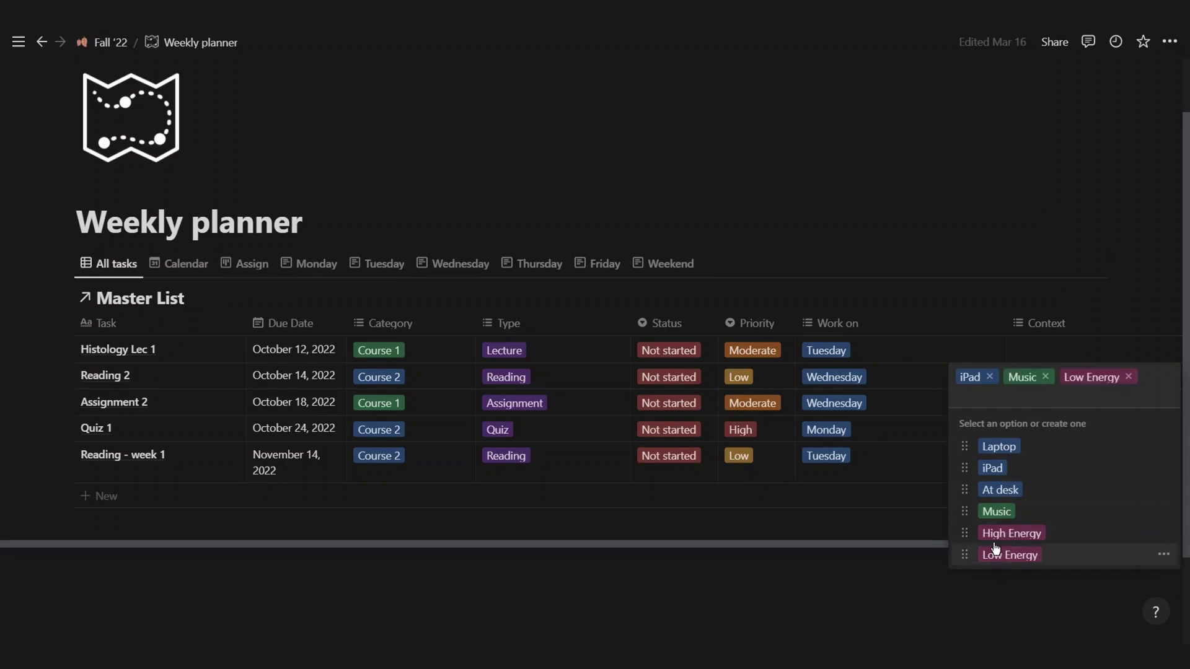
pyautogui.click(830, 558)
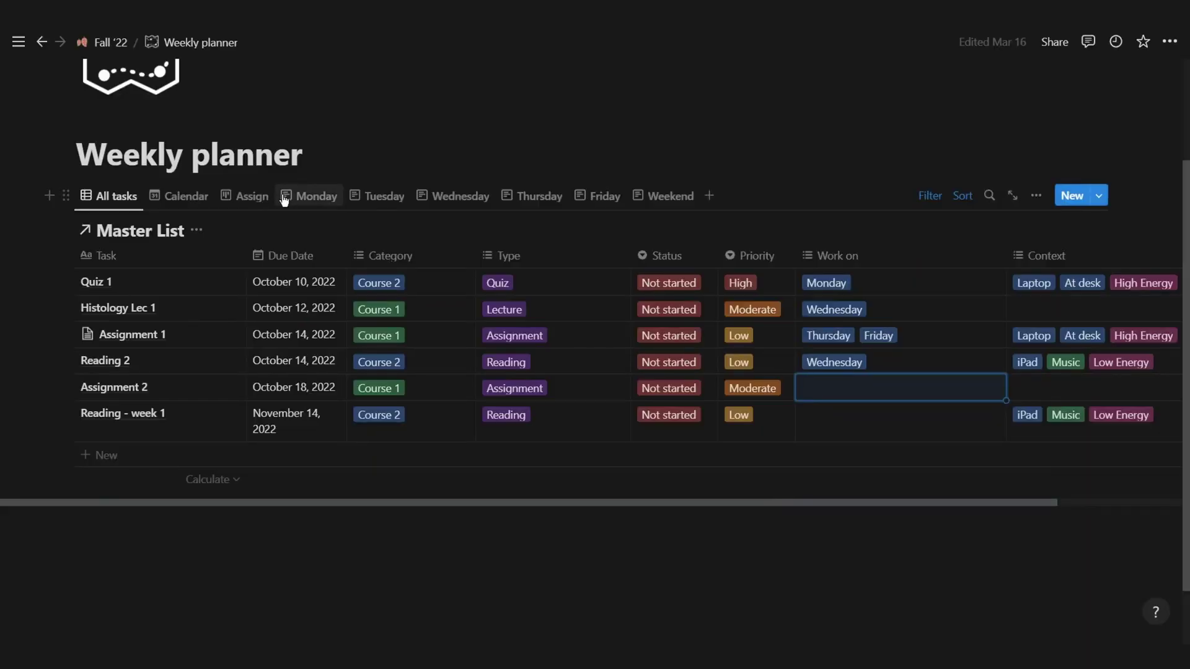
# View the tasks scheduled for Monday in the Weekly planner.
pyautogui.click(284, 197)
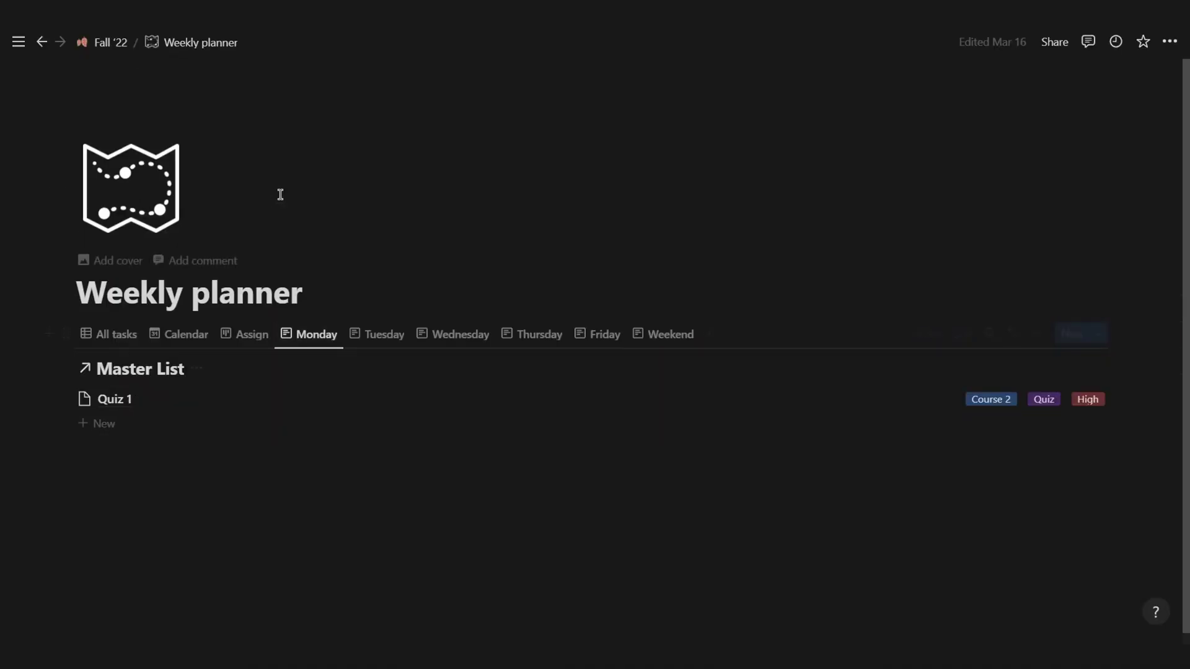